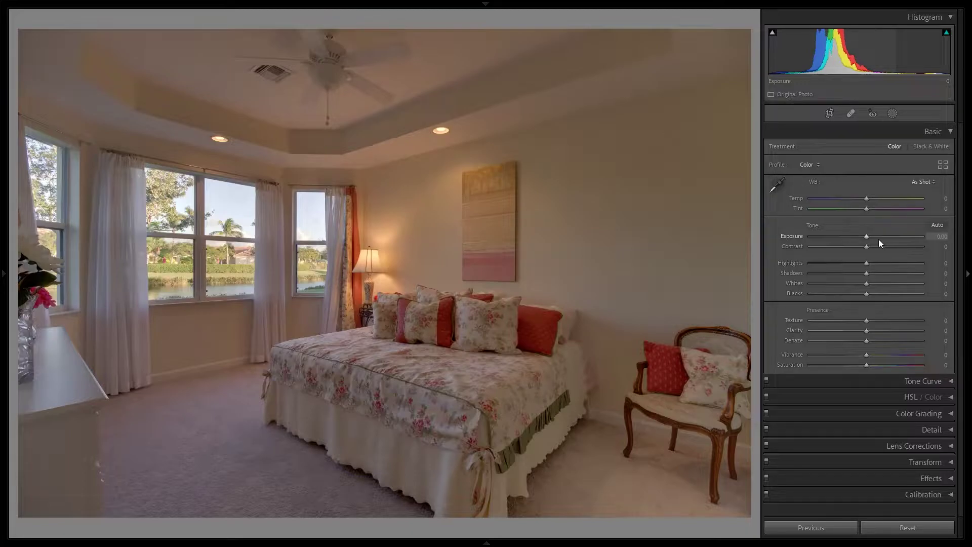
- Raise the exposure to +1.24 and neutralise the white balance by sampling the dresser front, followed by the white area at the ceiling fan
drag(870, 237, 881, 236)
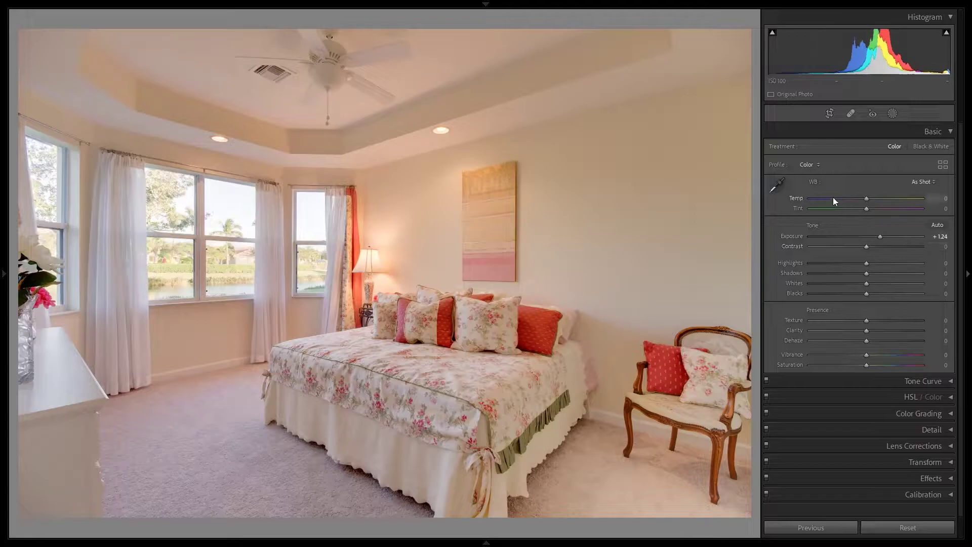
click(775, 186)
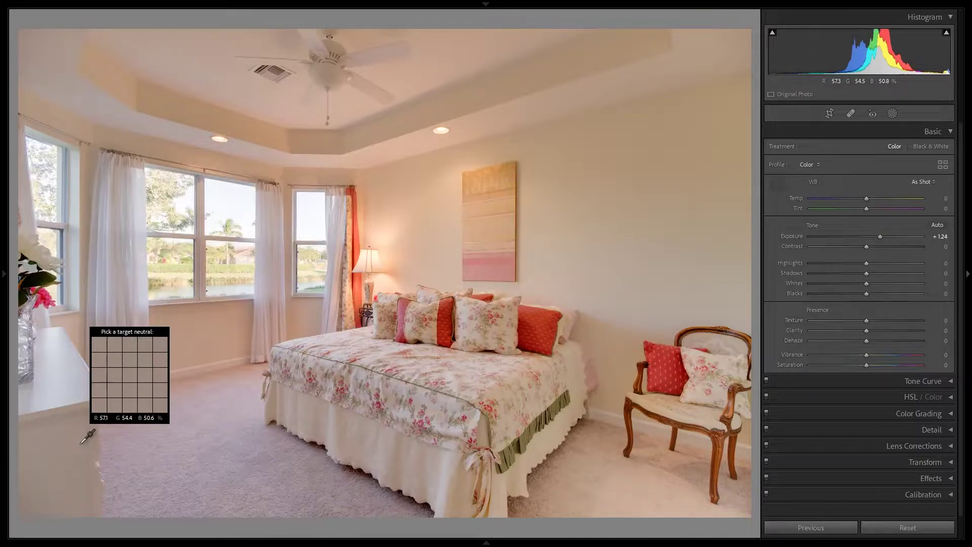
click(81, 444)
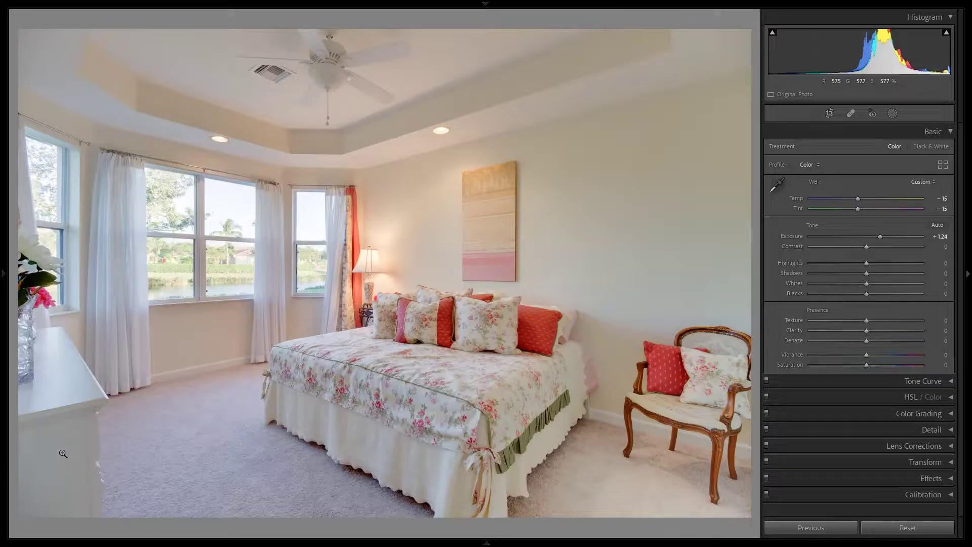
click(780, 183)
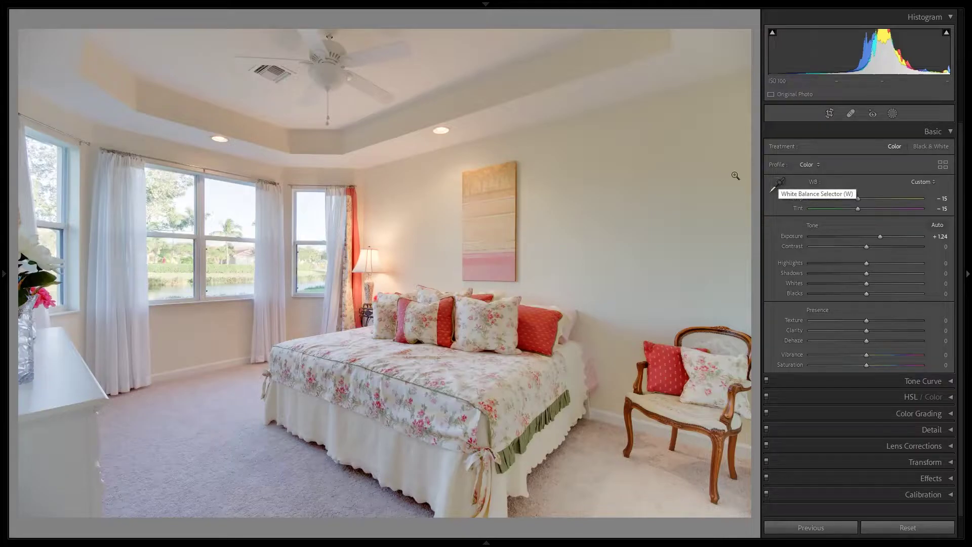
click(376, 59)
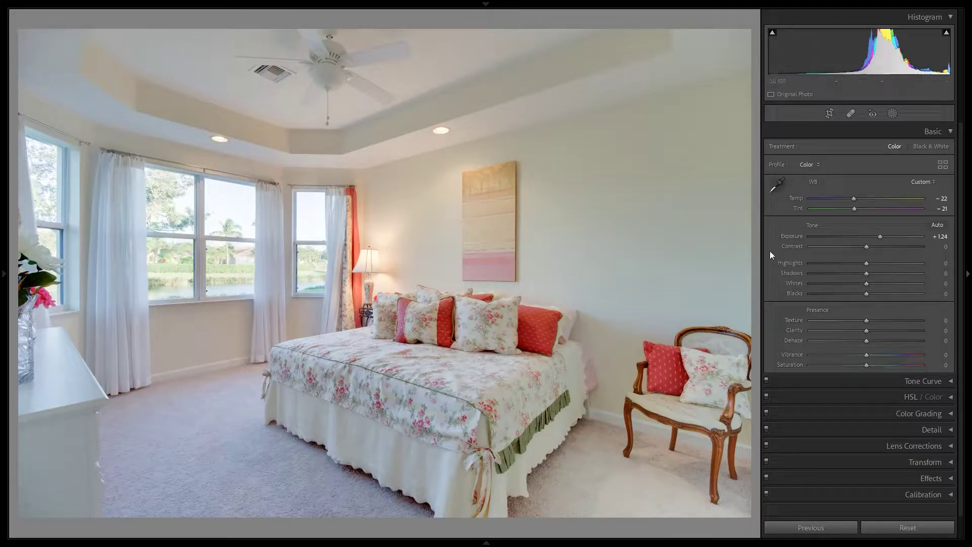
- Set the photo's contrast to +10, highlights to -100 and shadows to +100
drag(868, 249, 872, 248)
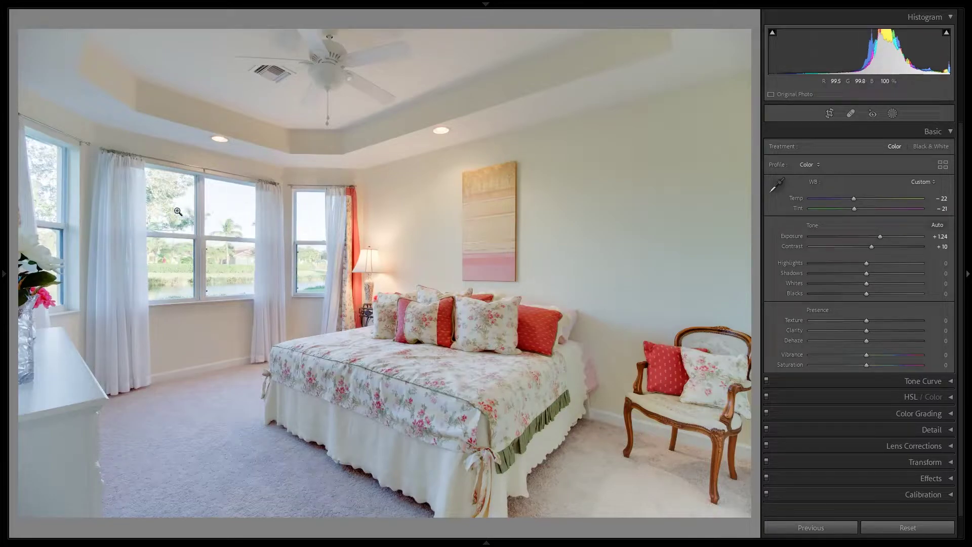
drag(866, 264, 791, 264)
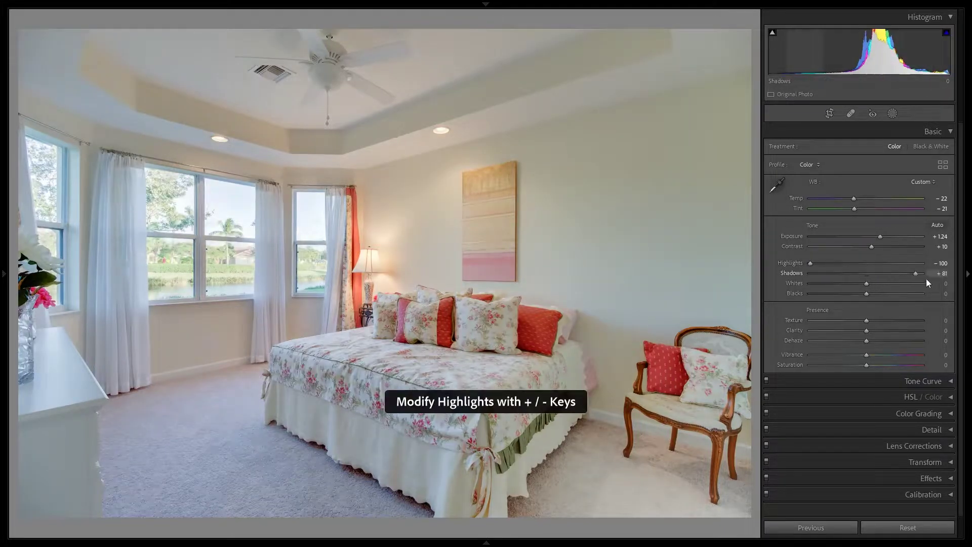
key(equal)
key(equal)
key(equal)
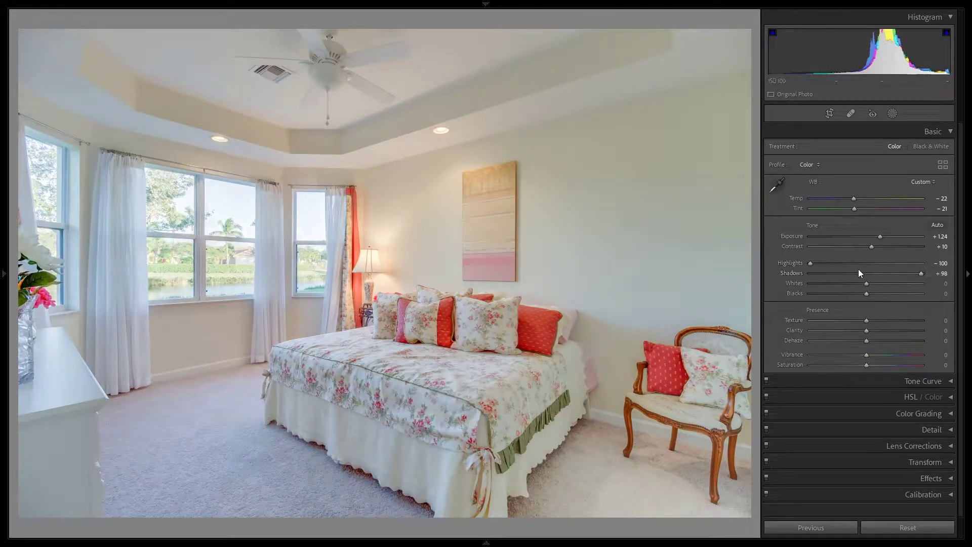
drag(923, 272, 934, 272)
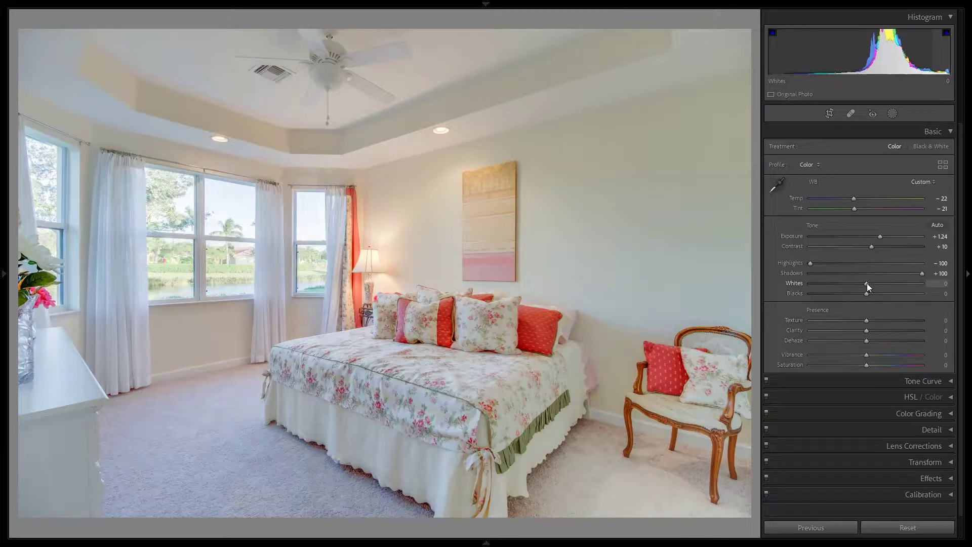
- Set the whites to +8 and the blacks to -15, checking the clipping preview
drag(869, 284, 871, 283)
alt+click(871, 284)
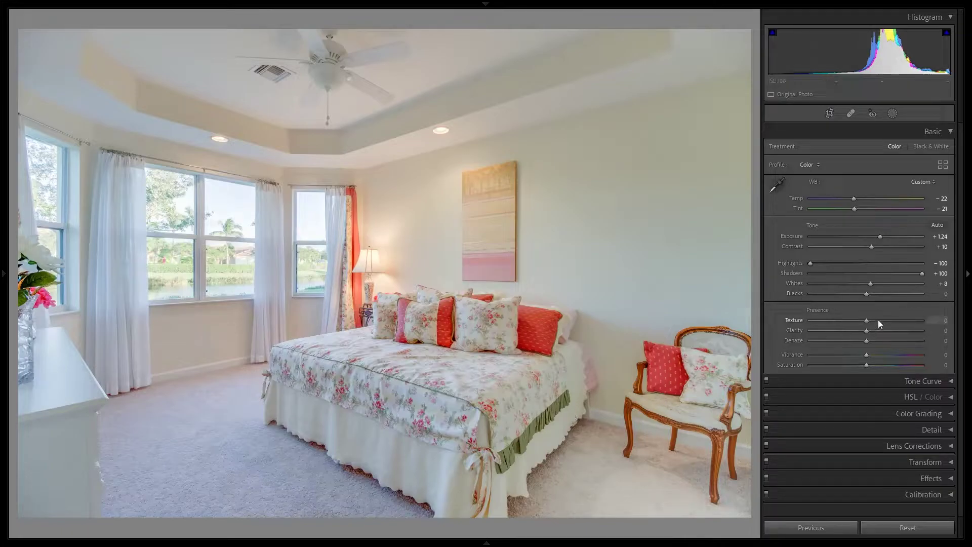
alt+click(867, 294)
alt+click(867, 294)
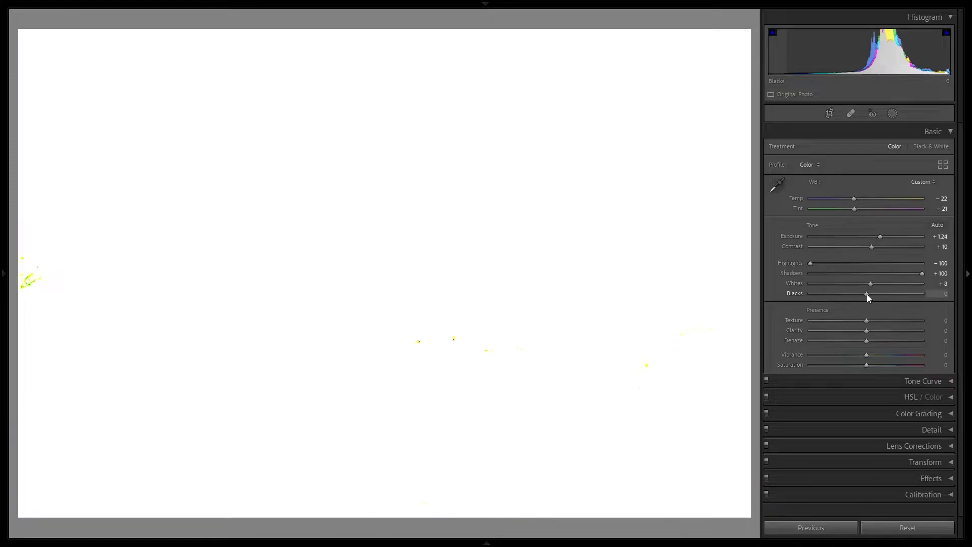
mouse_move(867, 294)
mouse_down()
mouse_move(840, 299)
mouse_move(859, 300)
mouse_up()
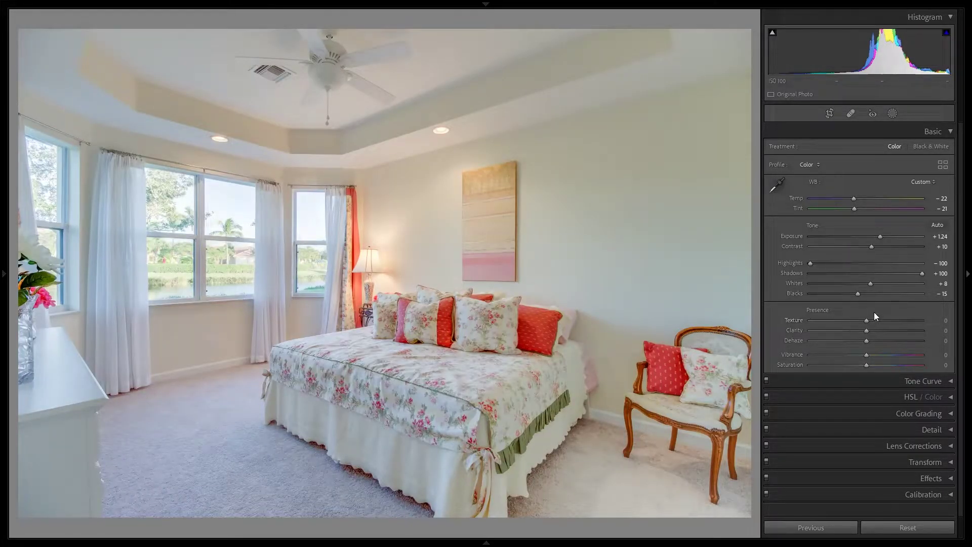
- Set clarity to +10, vibrance to +4 and saturation to +3, and brighten the overall exposure to +1.47
drag(866, 330, 873, 330)
drag(866, 355, 867, 366)
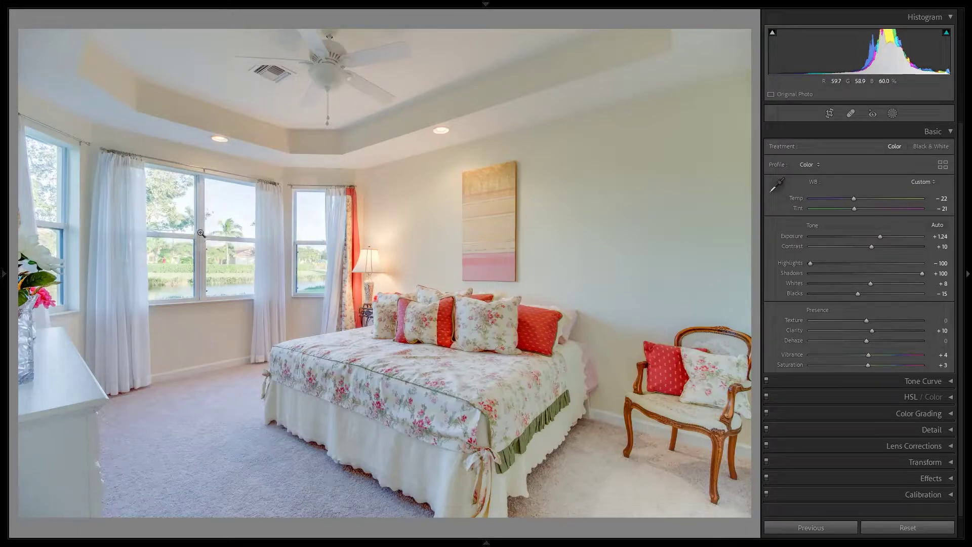
drag(881, 239, 883, 240)
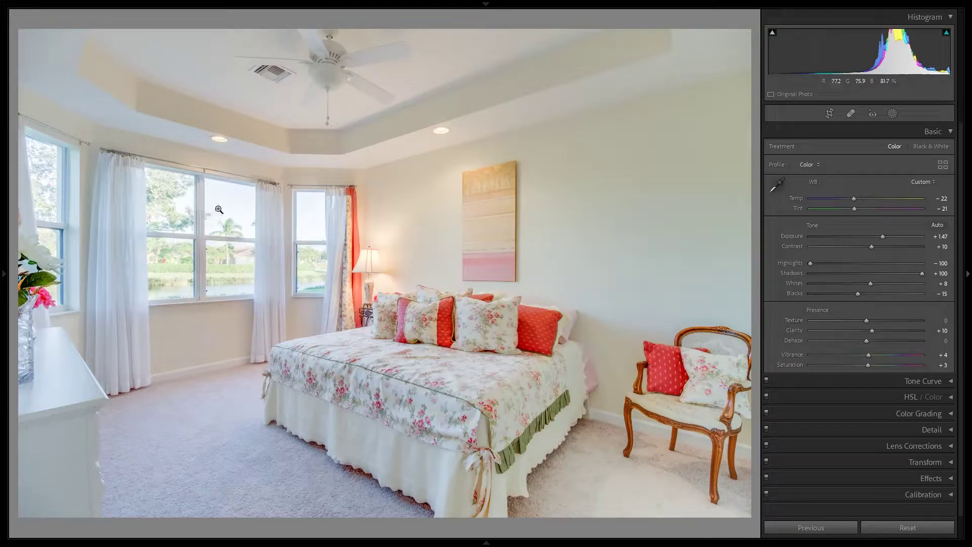
- Paint a brush mask at -2.12 exposure over the large double window, using brush size 18 with feather 0
click(209, 235)
drag(225, 255, 389, 222)
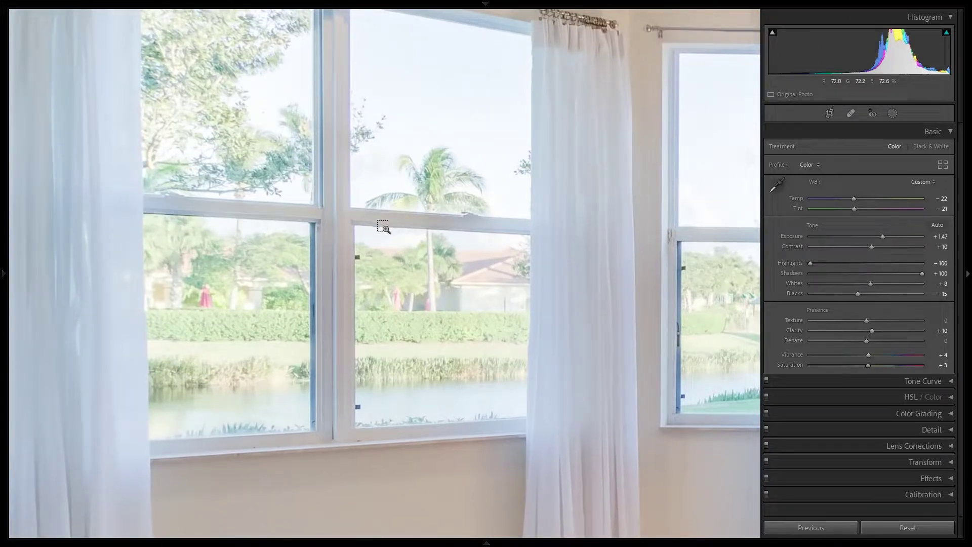
click(383, 227)
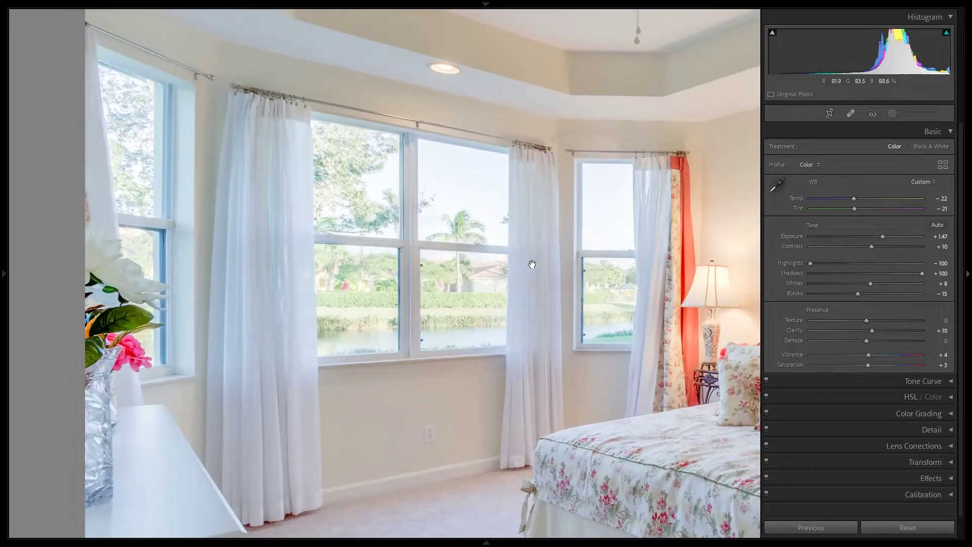
key(shift+w)
key(k)
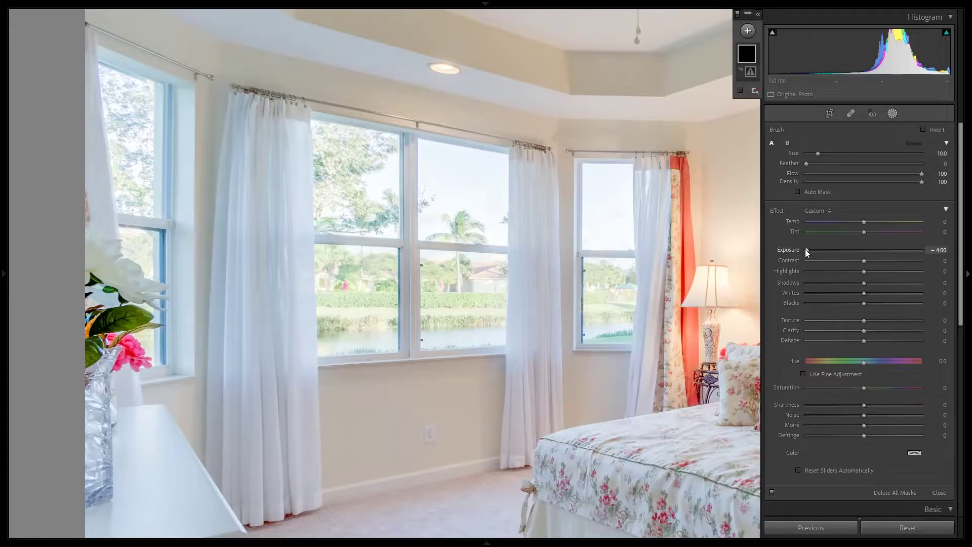
drag(806, 249, 833, 250)
scroll(419, 213, up, 4)
mouse_move(321, 143)
mouse_down()
mouse_move(434, 163)
mouse_move(456, 156)
mouse_move(487, 177)
mouse_move(491, 255)
mouse_move(484, 326)
mouse_move(330, 334)
mouse_move(329, 173)
mouse_move(324, 227)
mouse_move(369, 212)
mouse_move(461, 268)
mouse_move(334, 284)
mouse_move(411, 228)
mouse_move(484, 192)
mouse_move(456, 228)
mouse_up()
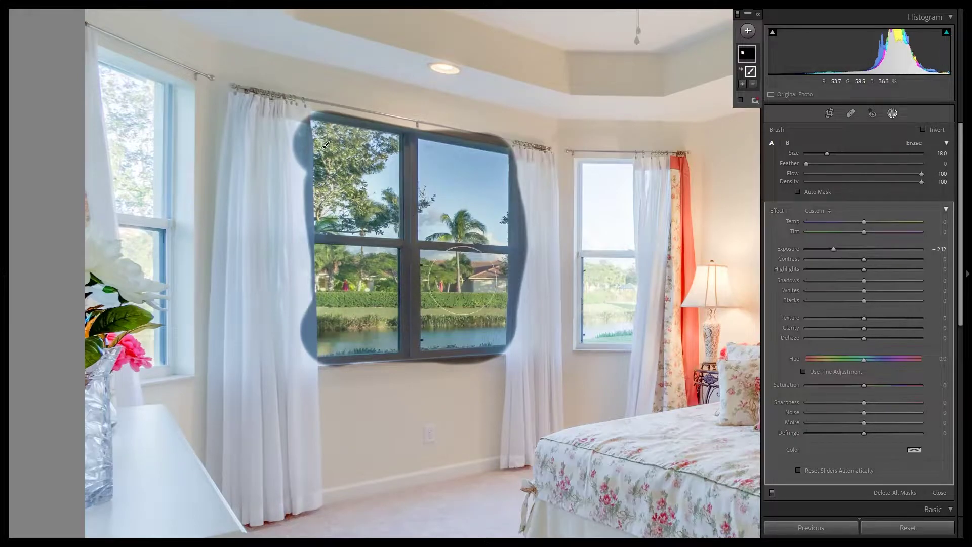
- Reduce the brush size to 12 and extend the darkening mask over the narrow window beside the lamp
key([)
key([)
key([)
mouse_move(599, 177)
mouse_down()
mouse_move(621, 172)
mouse_move(625, 329)
mouse_move(598, 336)
mouse_move(587, 283)
mouse_move(604, 199)
mouse_move(582, 182)
mouse_move(581, 215)
mouse_up()
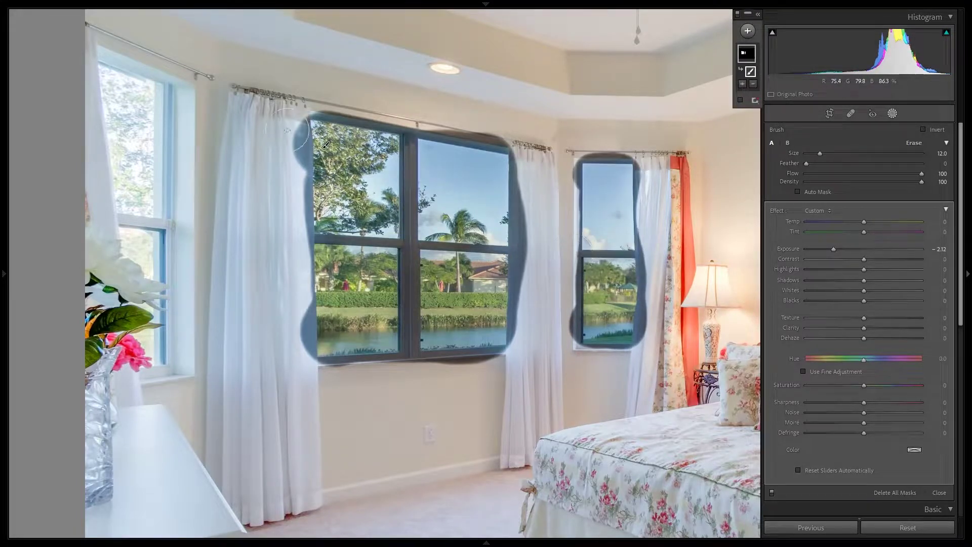
- Paint the darkening mask over both panes of the window behind the flowers, reducing the brush size to 6 for the lower areas
mouse_move(109, 81)
mouse_down()
mouse_move(134, 84)
mouse_move(152, 109)
mouse_move(150, 205)
mouse_move(124, 216)
mouse_move(106, 145)
mouse_move(116, 96)
mouse_up()
key(bracketleft)
mouse_move(129, 236)
mouse_down()
mouse_move(157, 244)
mouse_move(152, 268)
mouse_move(128, 263)
mouse_move(161, 274)
mouse_up()
key(bracketleft)
key(bracketleft)
mouse_move(130, 309)
mouse_down()
mouse_move(156, 308)
mouse_move(145, 297)
mouse_move(158, 295)
mouse_move(155, 324)
mouse_move(136, 338)
mouse_move(150, 358)
mouse_move(155, 328)
mouse_up()
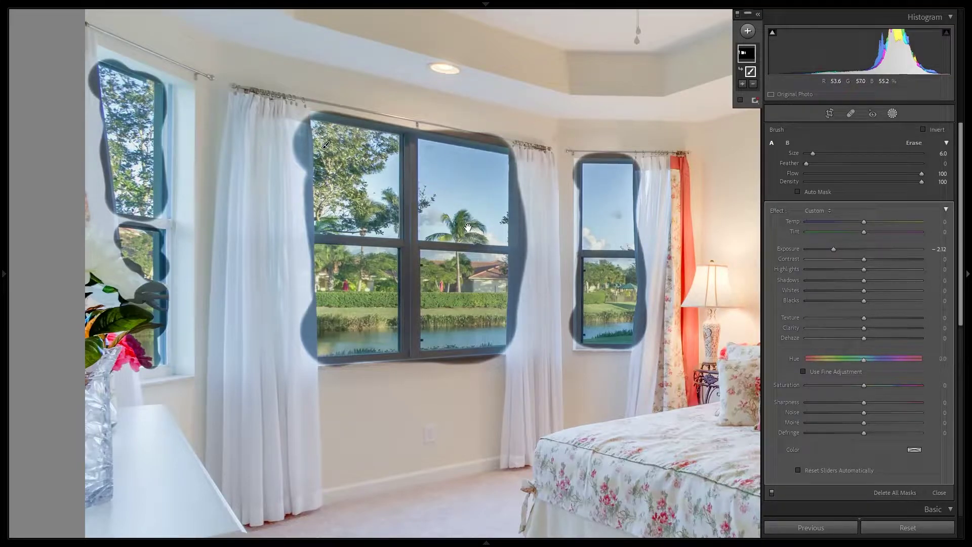
- Examine the brush mask's edges along the window frames, curtains and flowers, comparing close-ups with the whole room
drag(468, 228, 399, 285)
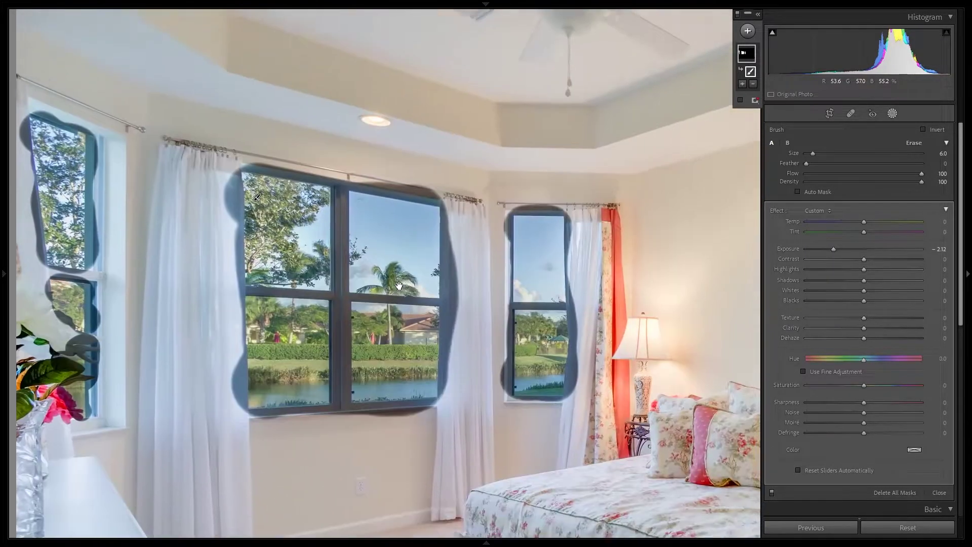
click(408, 269)
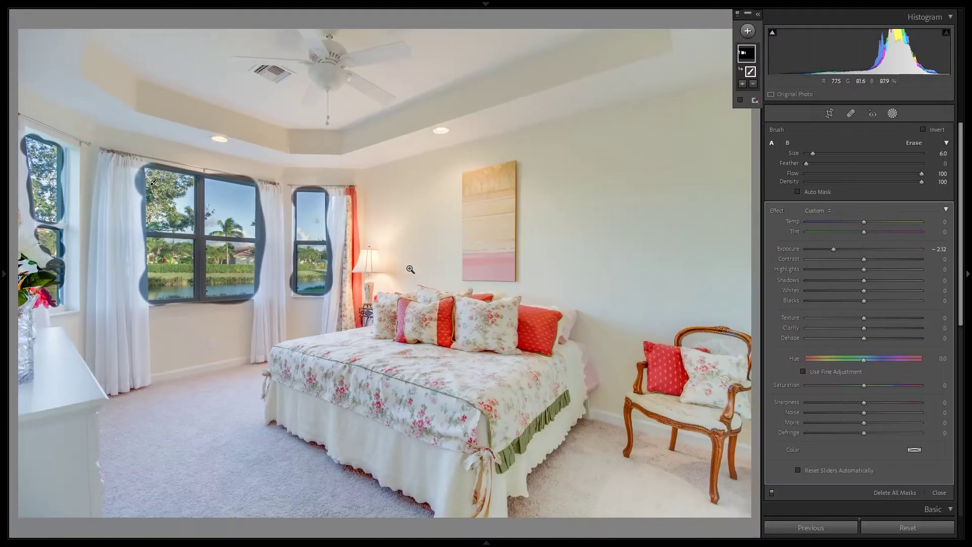
click(234, 217)
drag(237, 231, 361, 233)
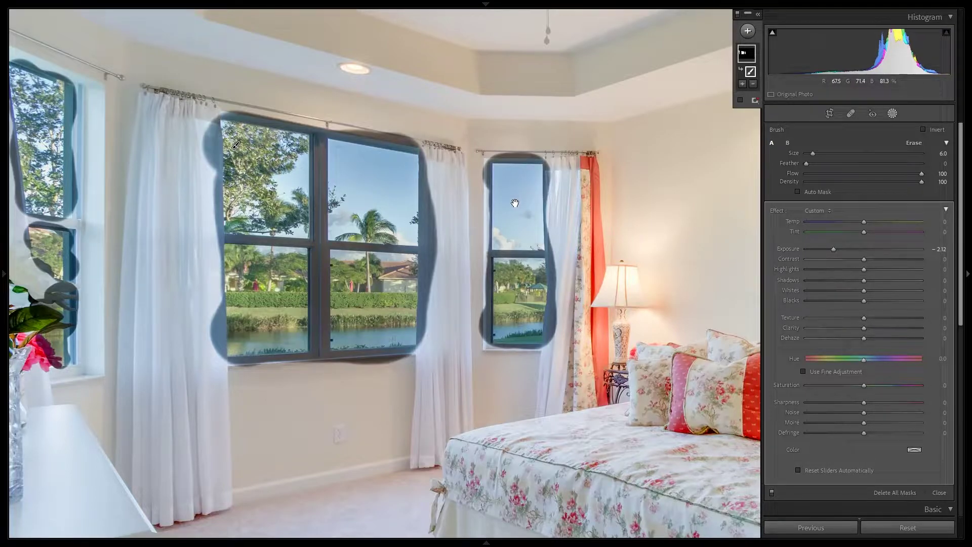
key(ctrl+equal)
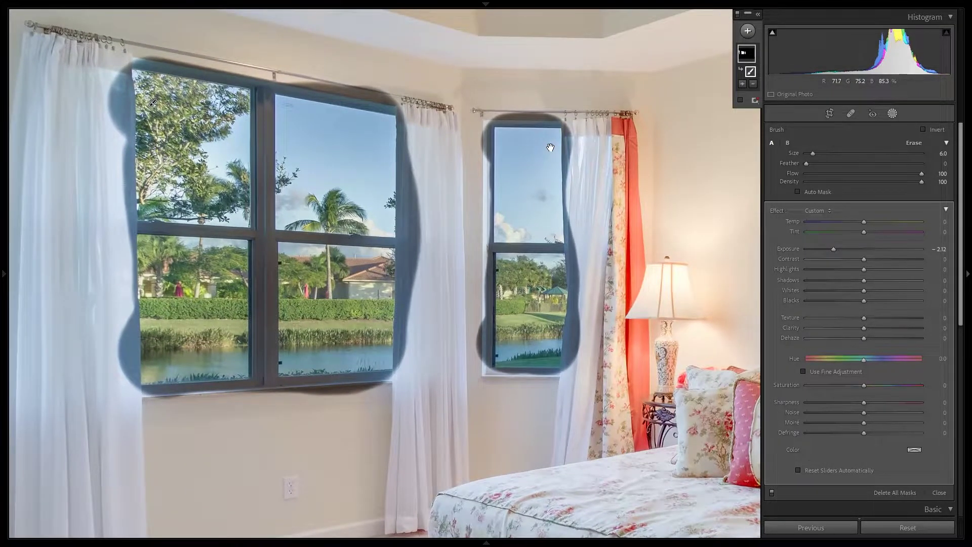
key(ctrl+equal)
key(ctrl+minus)
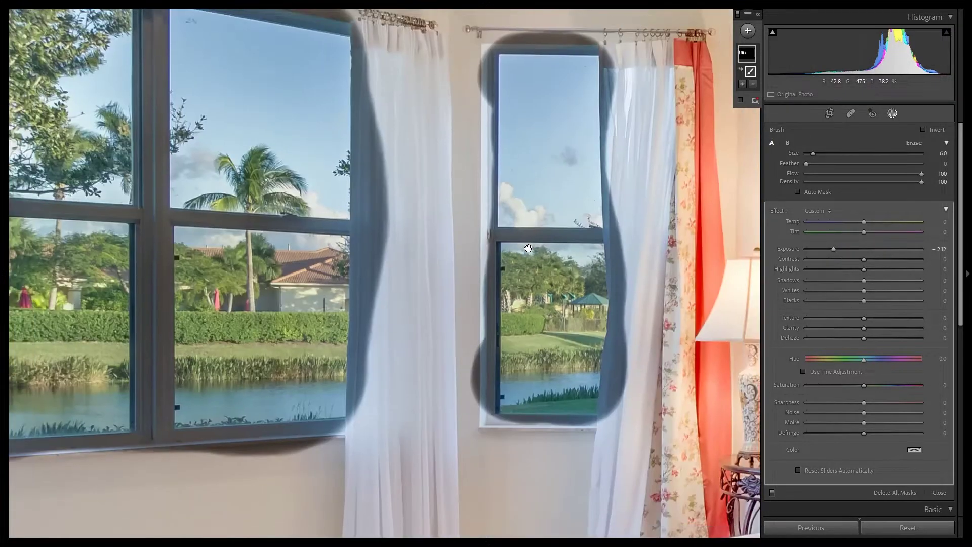
drag(543, 323, 488, 362)
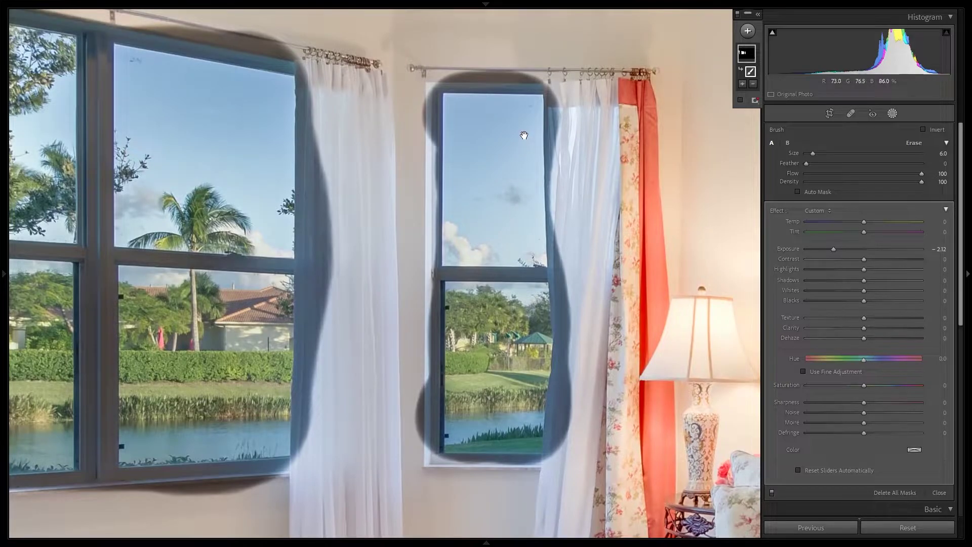
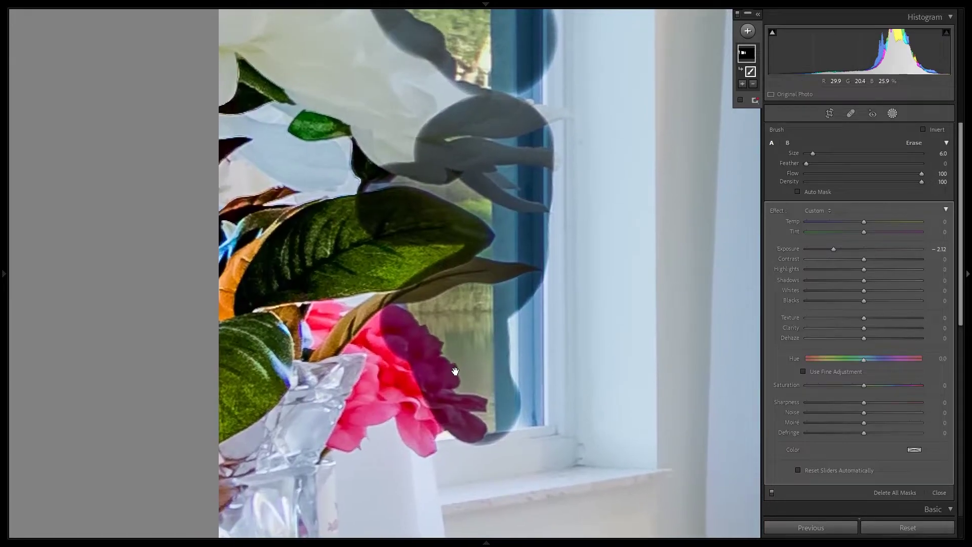
scroll(424, 188, up, 10)
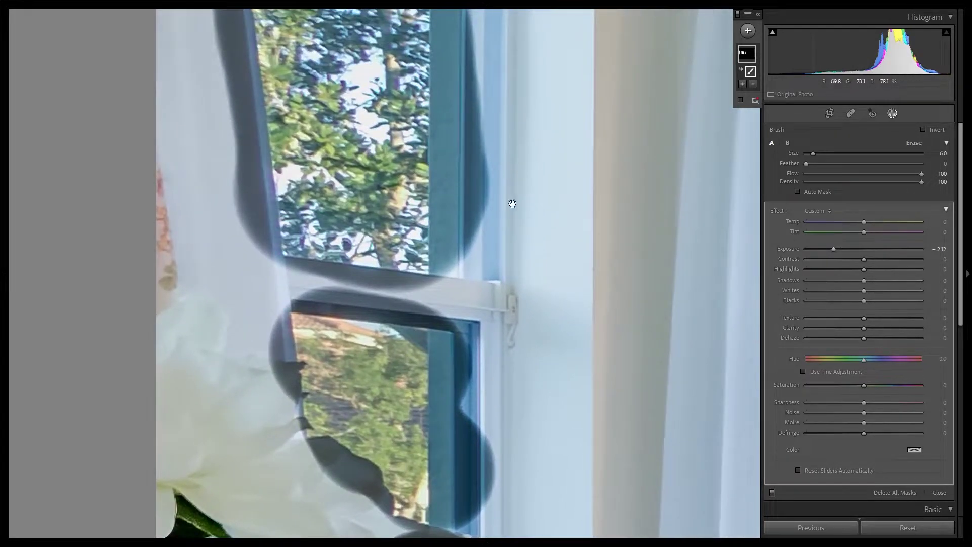
click(513, 204)
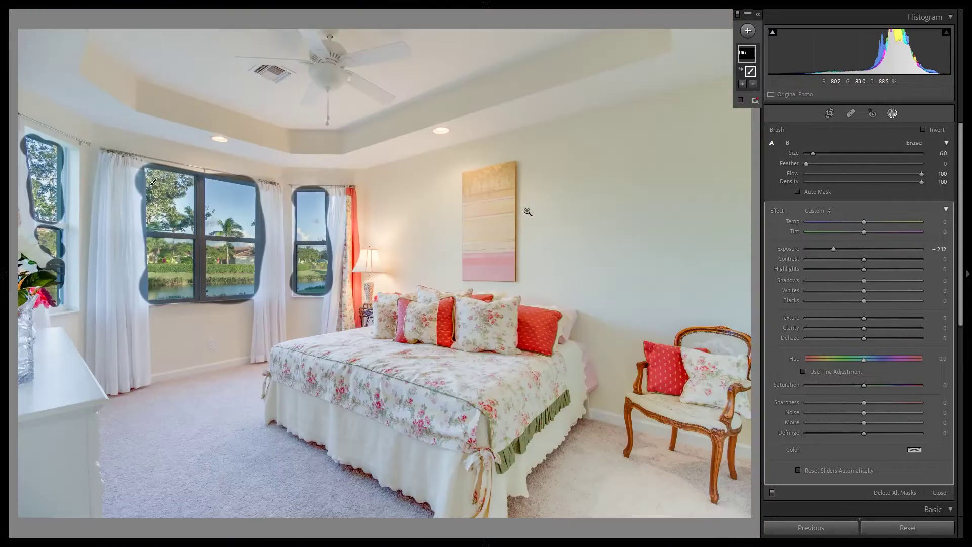
click(261, 236)
click(262, 236)
click(261, 235)
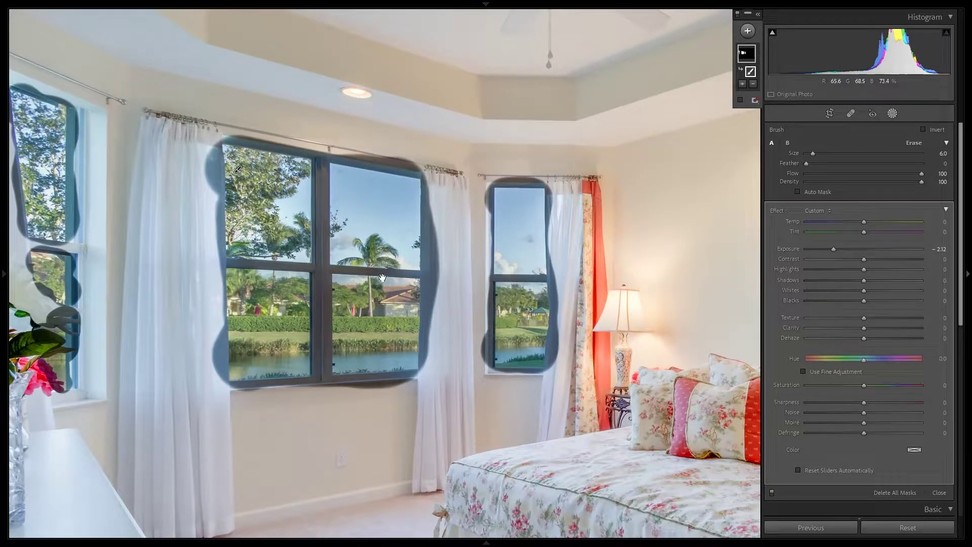
drag(383, 278, 460, 243)
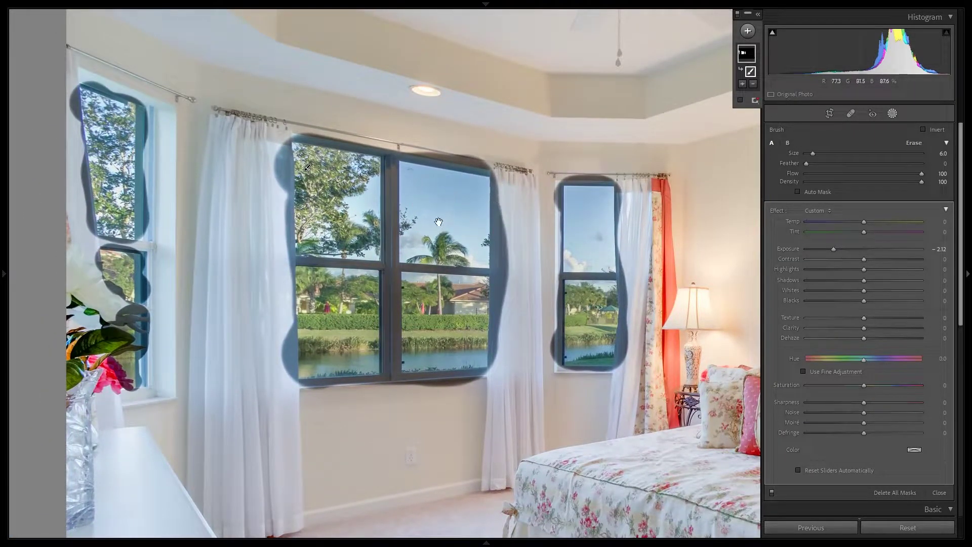
drag(434, 235, 412, 261)
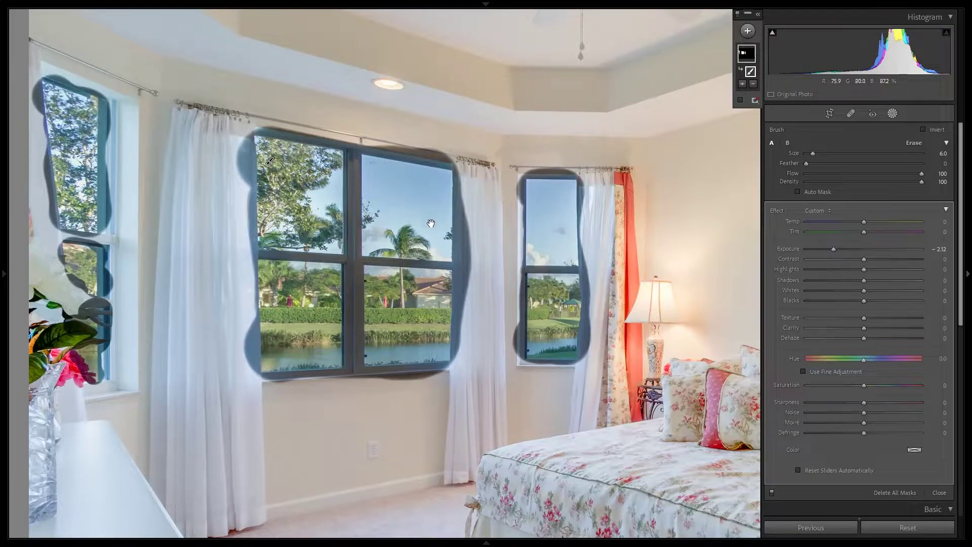
scroll(449, 277, up, 2)
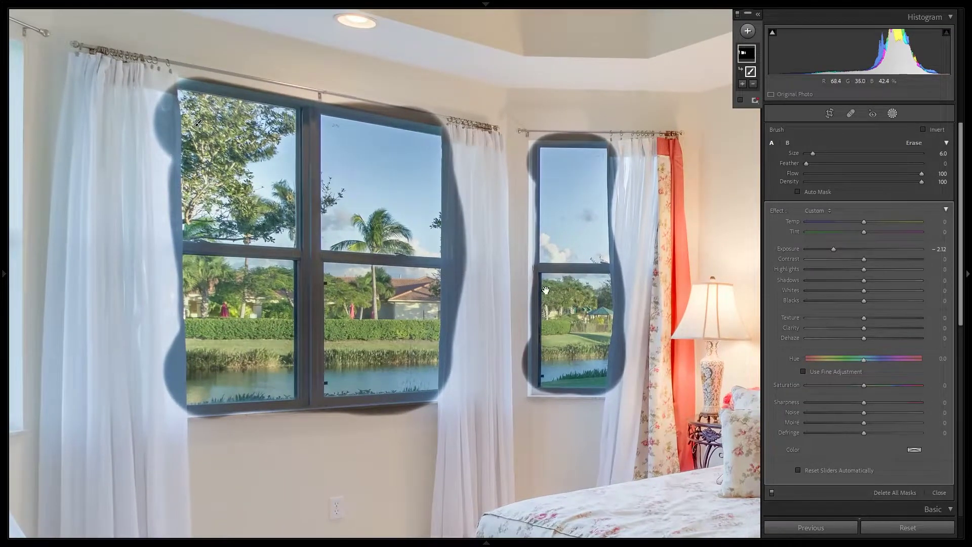
scroll(612, 290, up, 4)
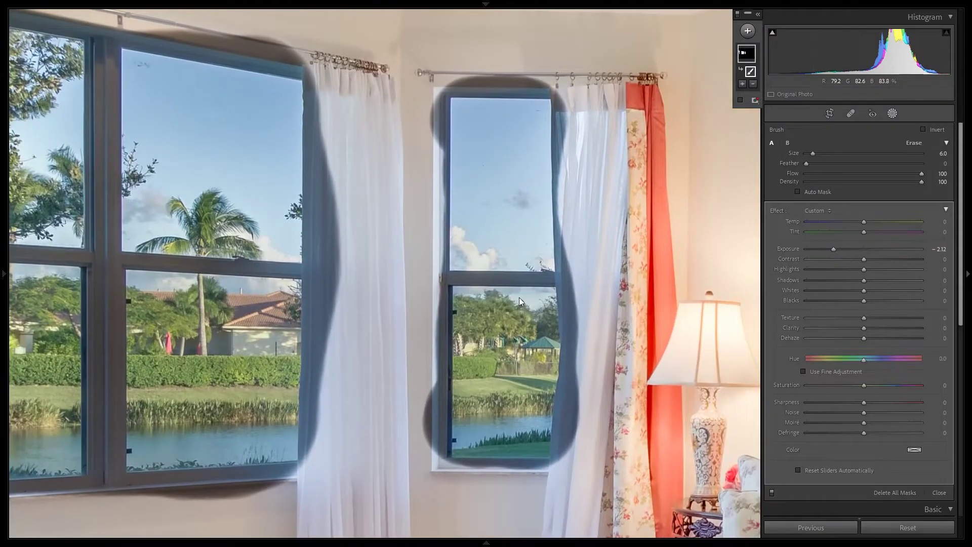
click(518, 297)
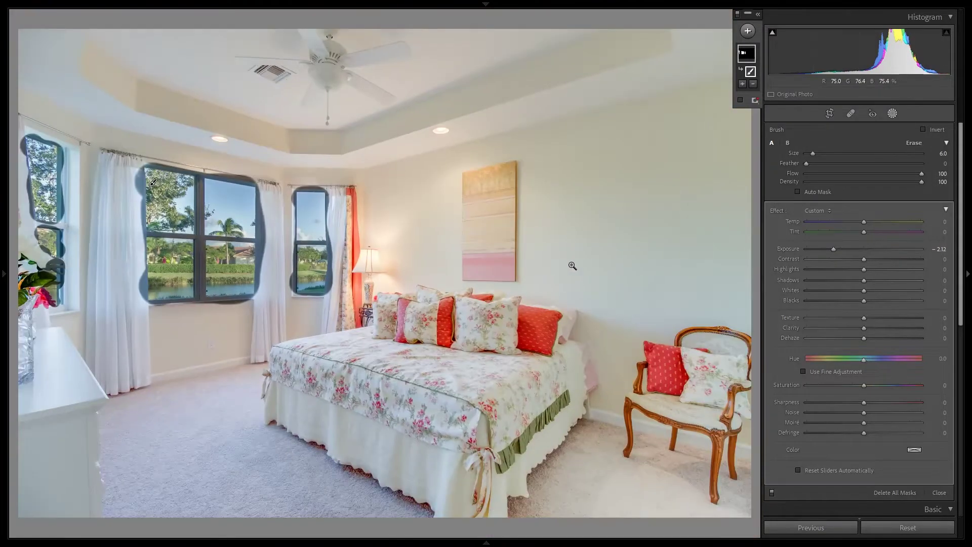
- Erase the darkening mask from the left frame and sill of the narrow window beside the lamp, using eraser size 11
click(305, 241)
click(917, 143)
drag(817, 154, 823, 155)
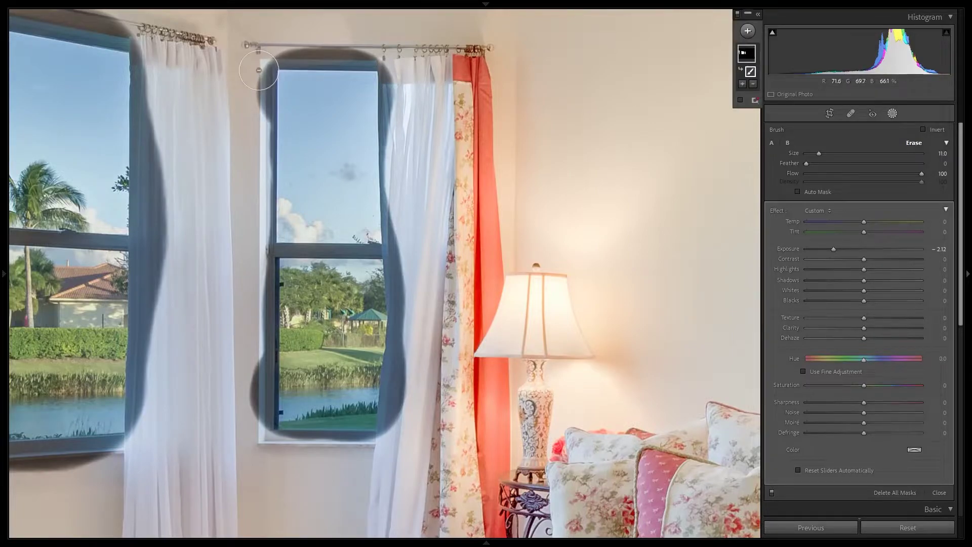
drag(258, 69, 265, 87)
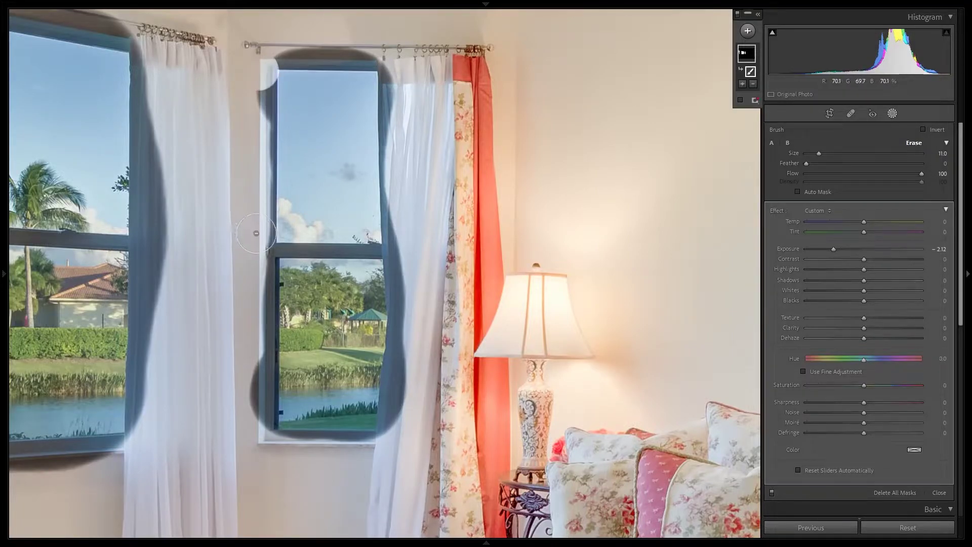
drag(258, 240, 255, 57)
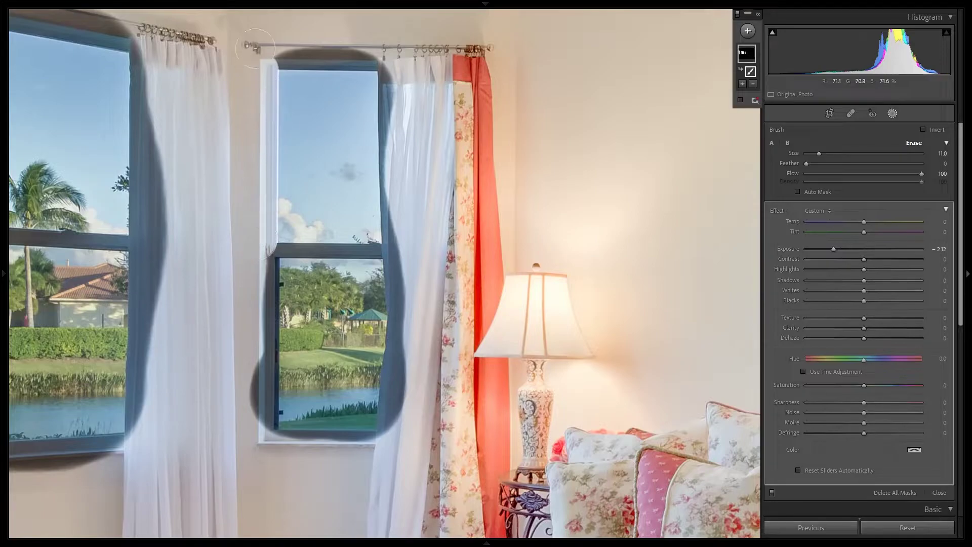
mouse_move(264, 304)
mouse_down()
mouse_move(252, 266)
mouse_move(257, 337)
mouse_move(266, 283)
mouse_move(259, 426)
mouse_up()
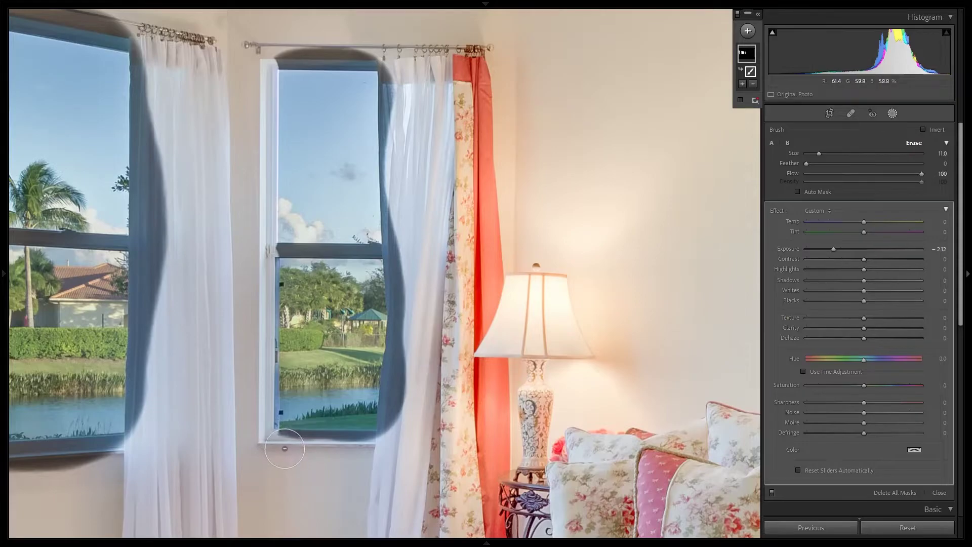
drag(283, 448, 373, 441)
- Reduce the eraser size to 5 and erase a straight line of mask along the narrow window's horizontal crossbar
key(bracketleft)
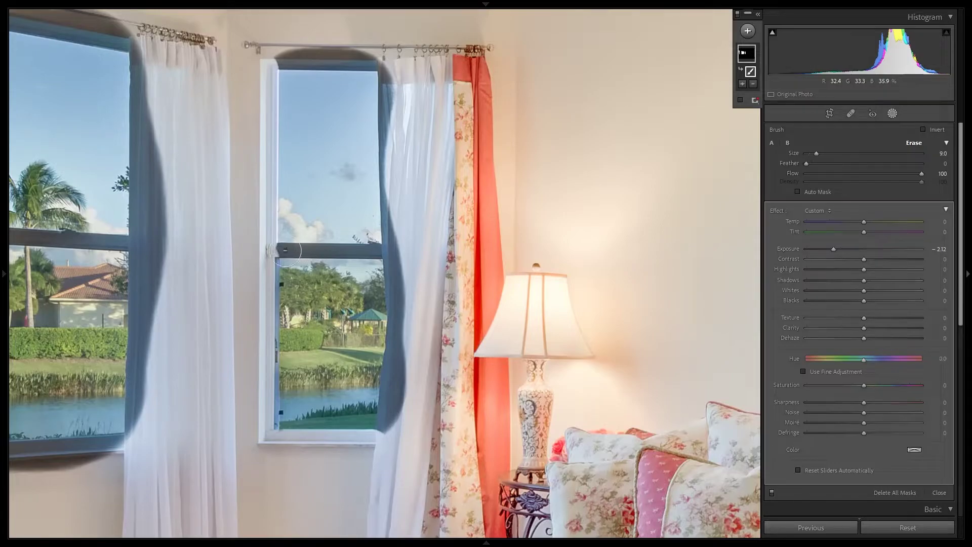
key(bracketleft)
key(bracketleft)
key(bracketleft)
key(bracketleft)
key(bracketleft)
key(bracketleft)
click(282, 251)
shift+click(381, 251)
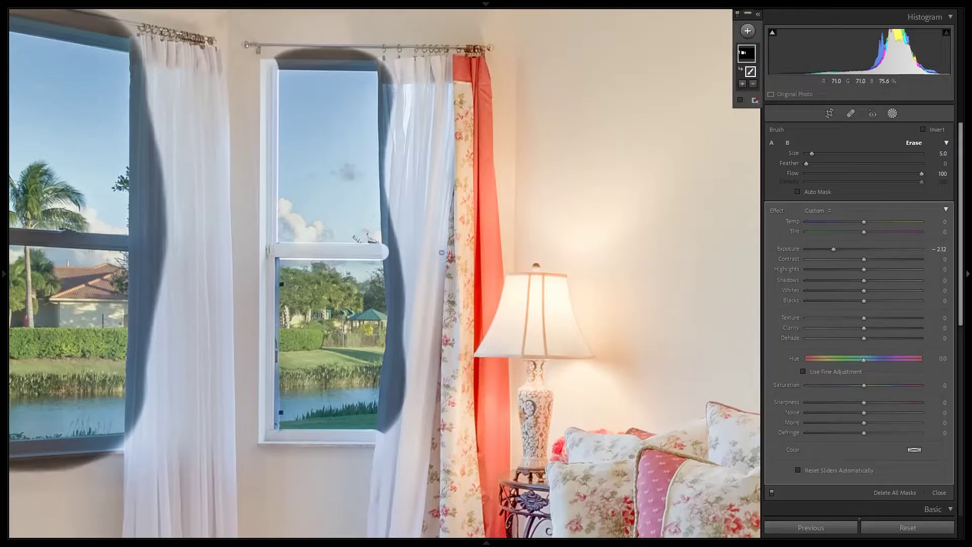
- Erase the mask from the narrow window's top frame and adjoining white curtain at size 11, using Auto Mask along the curtain edge
scroll(269, 60, up, 5)
click(278, 51)
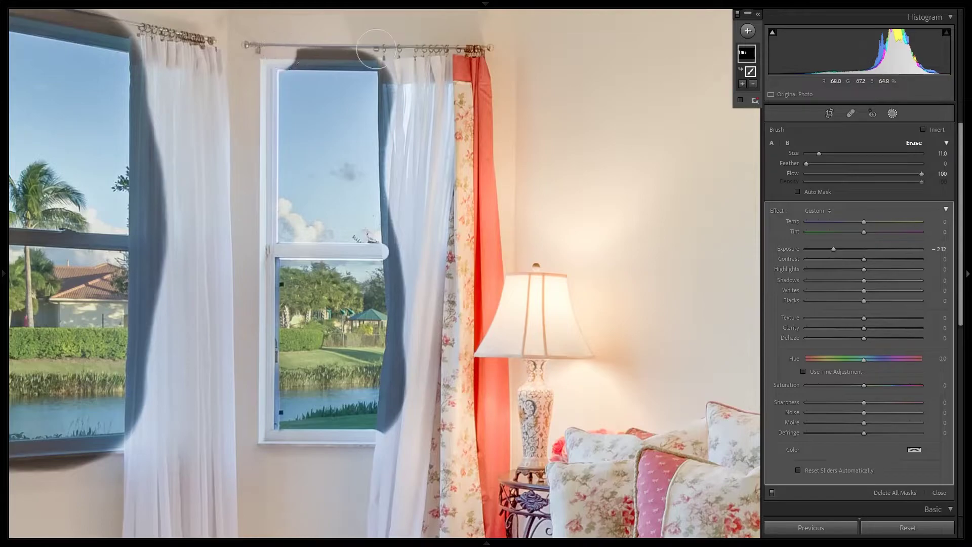
shift+click(381, 51)
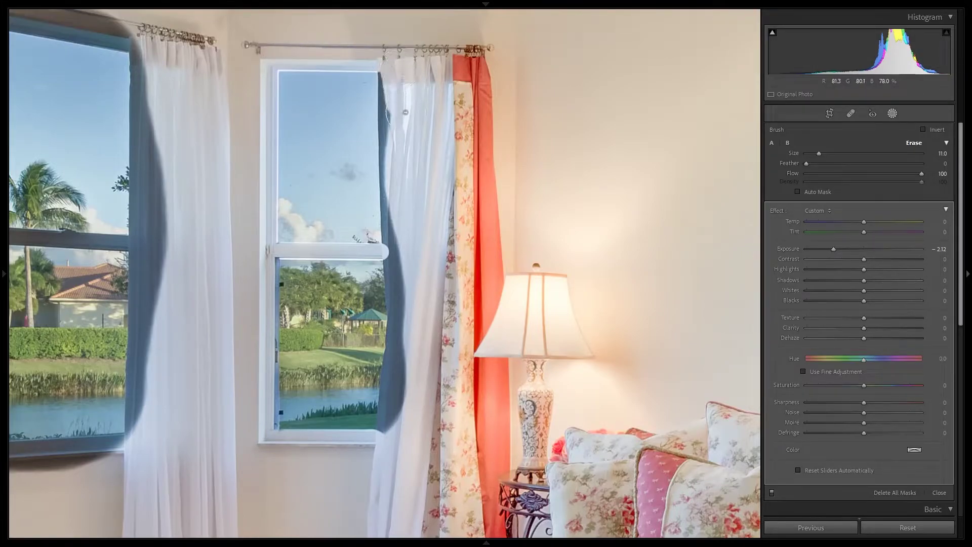
mouse_move(409, 190)
mouse_down()
mouse_move(412, 382)
mouse_move(397, 436)
mouse_up()
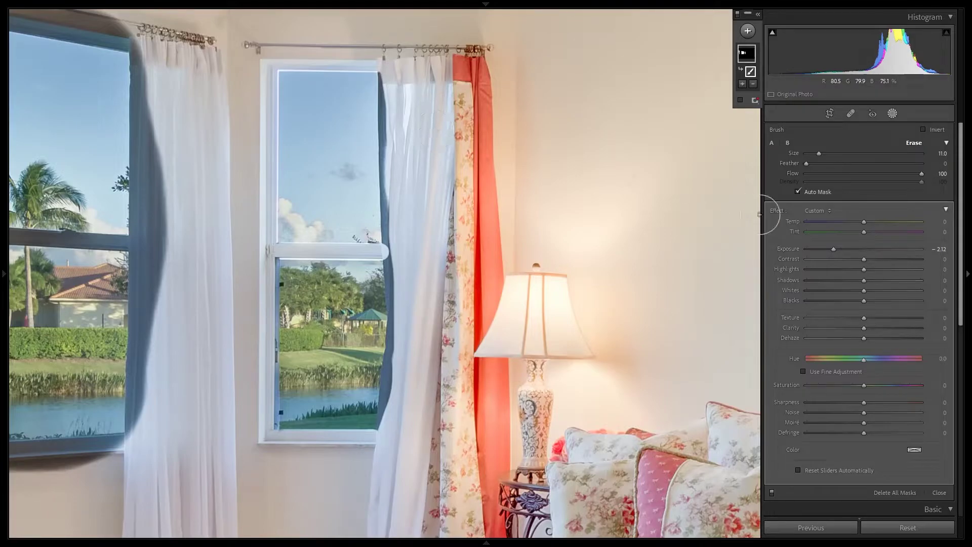
mouse_move(393, 75)
mouse_down()
mouse_move(402, 345)
mouse_move(391, 426)
mouse_up()
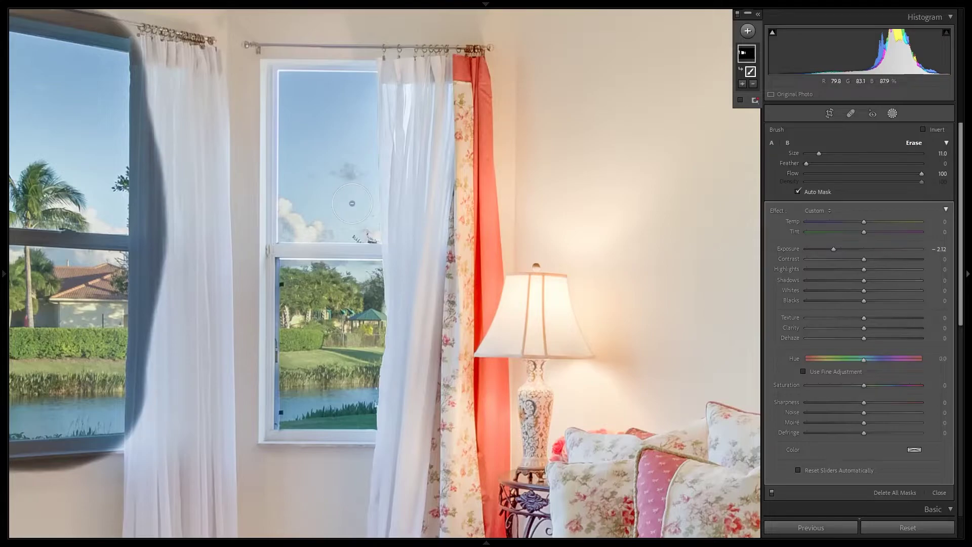
- Erase the mask along the top frame of the large double window at size 11 with Auto Mask off
mouse_move(233, 199)
mouse_down()
mouse_move(683, 230)
mouse_move(692, 268)
mouse_up()
drag(577, 107, 588, 104)
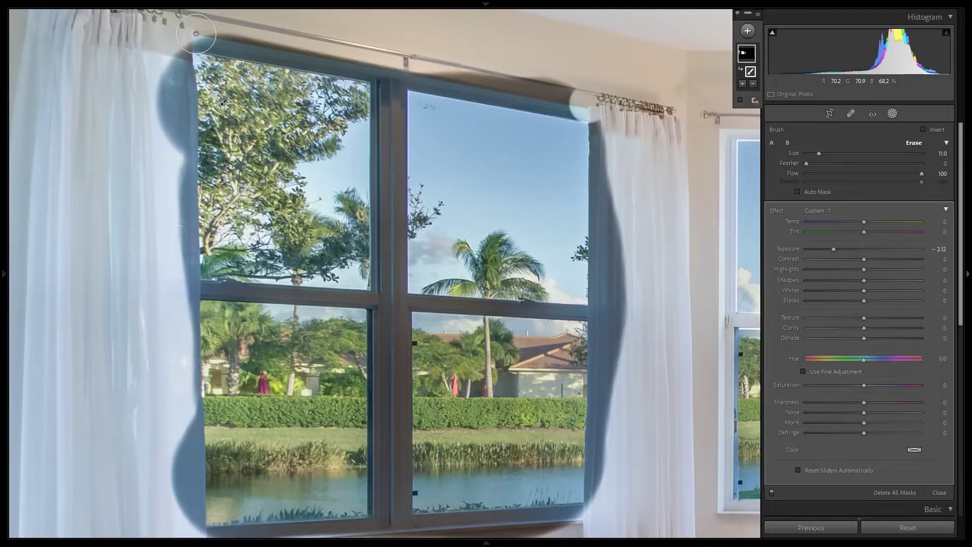
shift+click(196, 33)
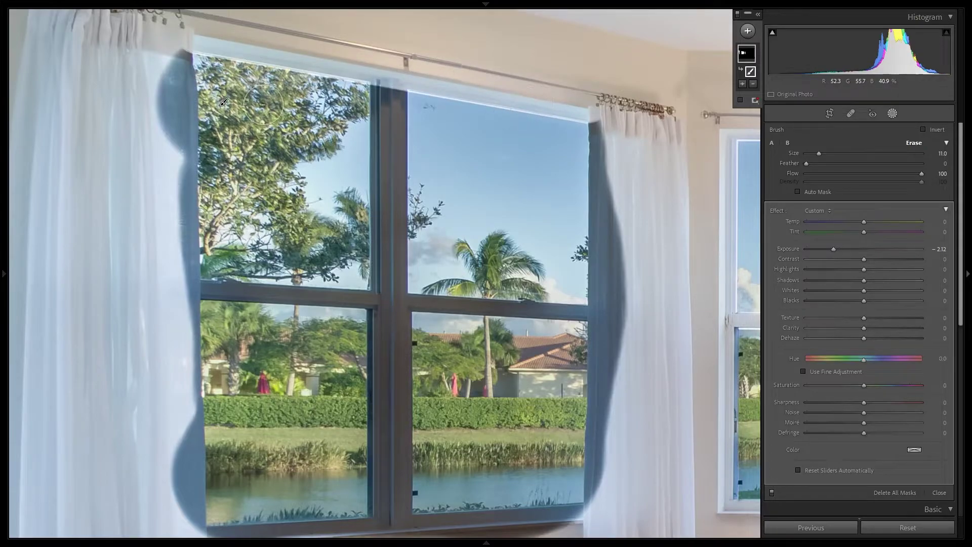
- Reduce the eraser size to 5 and erase a straight line of mask across the double window's horizontal crossbar
key(bracketleft)
key(bracketleft)
key(bracketleft)
key(bracketright)
click(202, 289)
key(bracketleft)
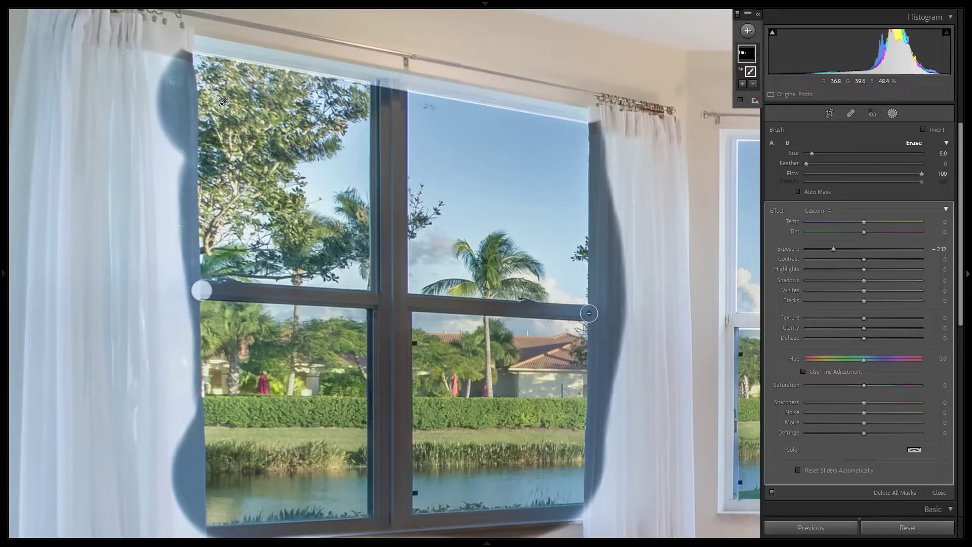
shift+click(590, 313)
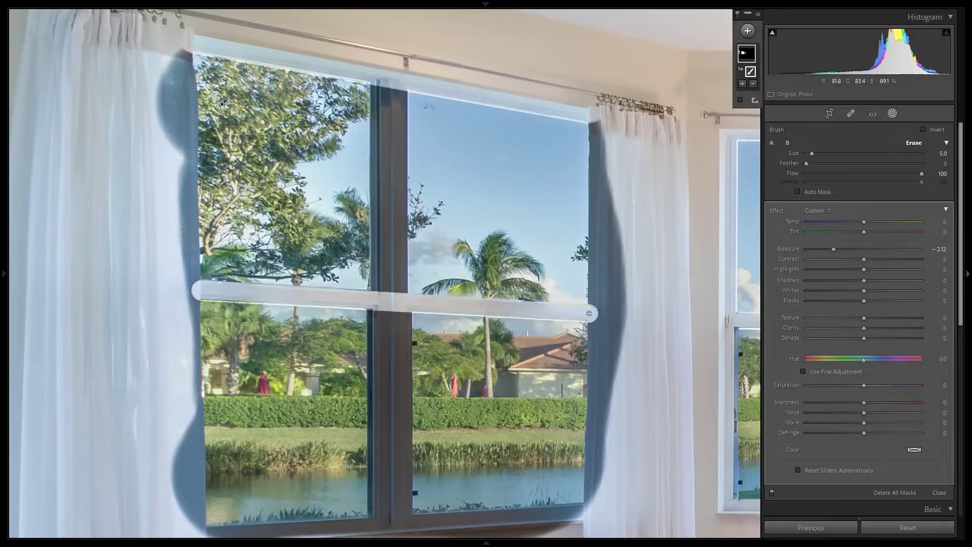
- Increase the eraser size to 9 and erase the mask from the double window's central vertical post, above and below the crossbar
key(bracketright)
key(bracketright)
key(bracketright)
key(bracketright)
click(385, 87)
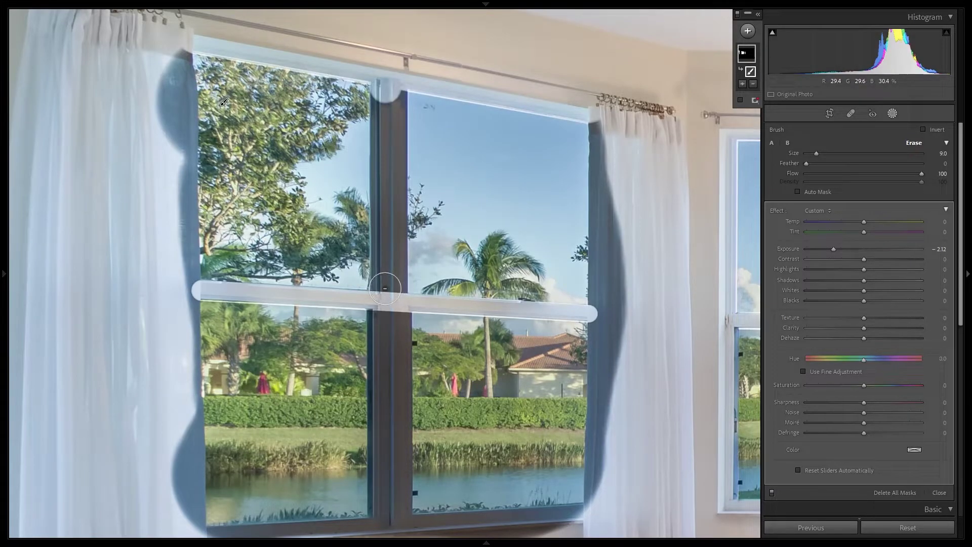
shift+click(385, 288)
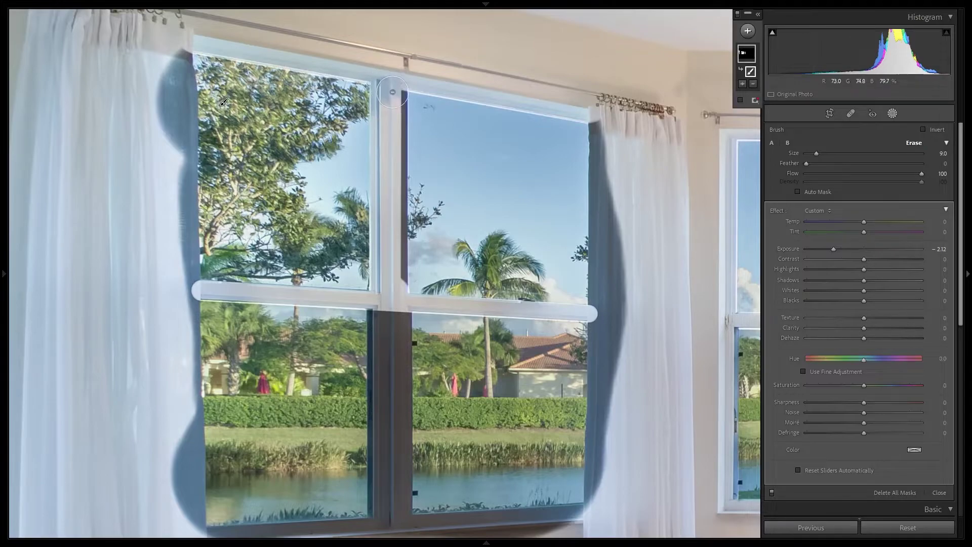
shift+click(393, 92)
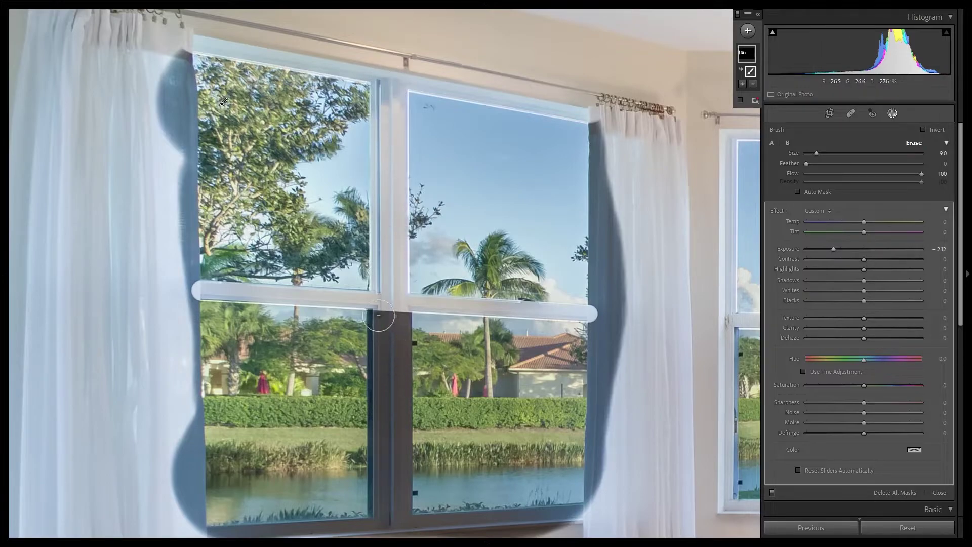
click(383, 314)
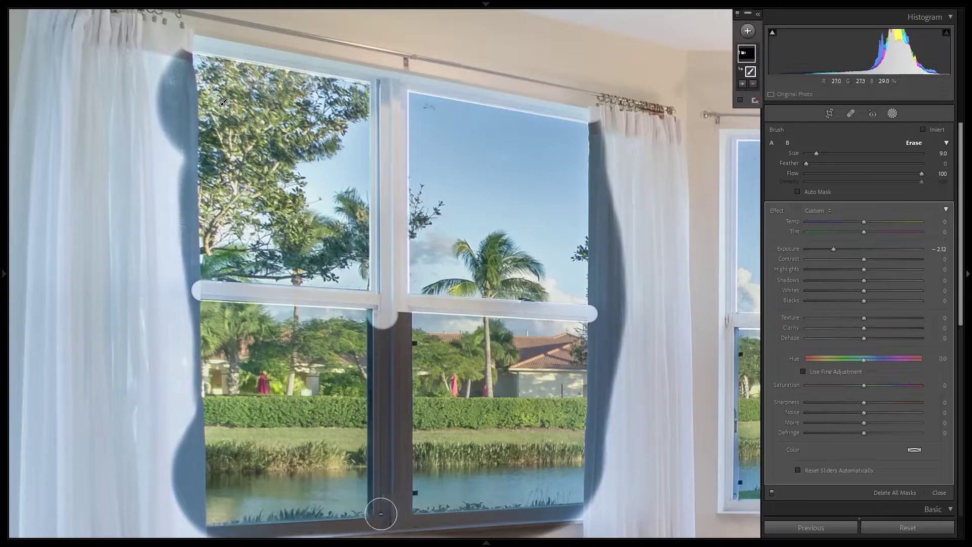
shift+click(388, 513)
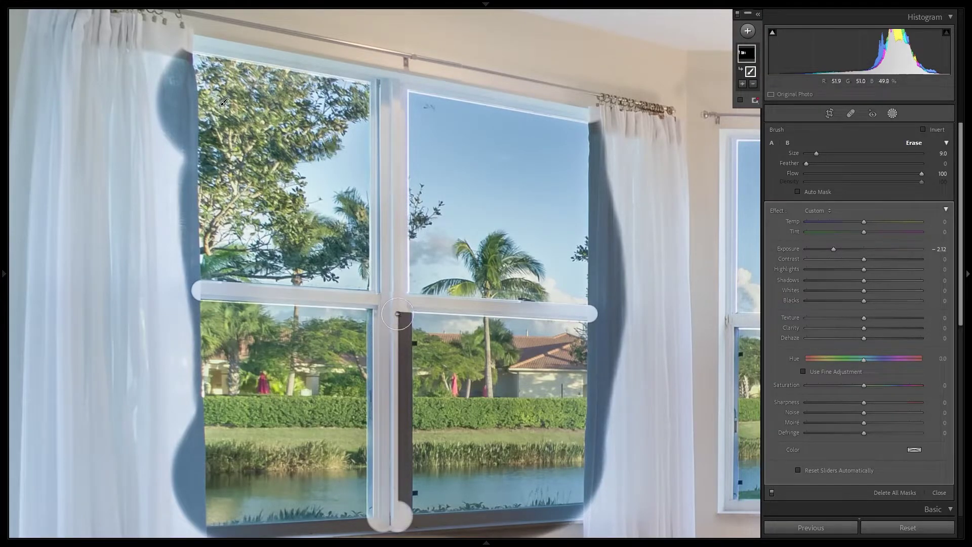
shift+click(397, 314)
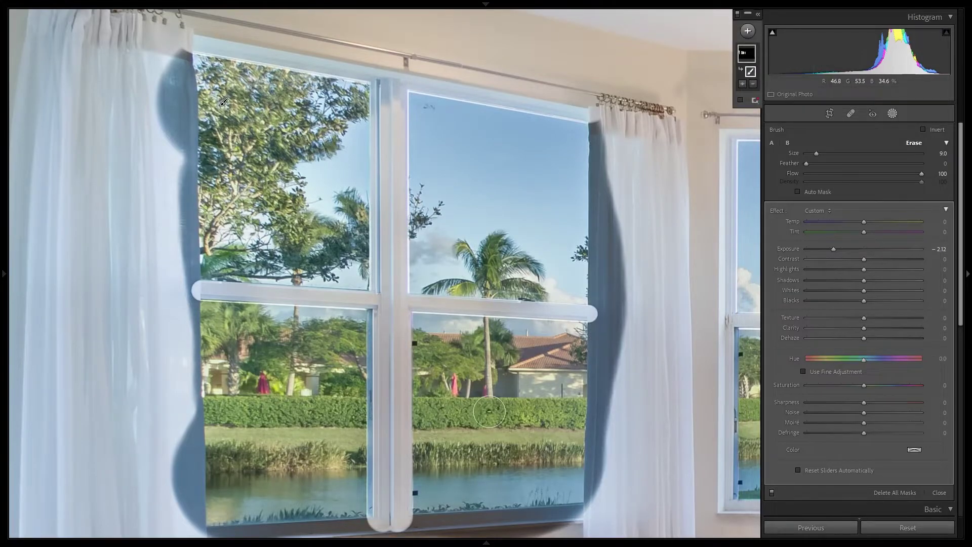
- Erase the mask along the bottom frame and sill of the double window with eraser size 9
drag(507, 431, 538, 274)
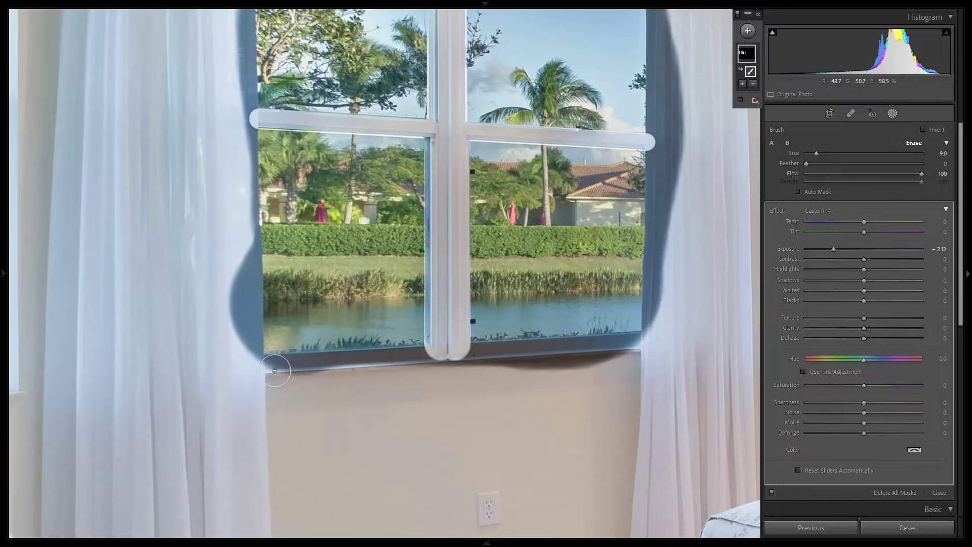
drag(267, 370, 289, 366)
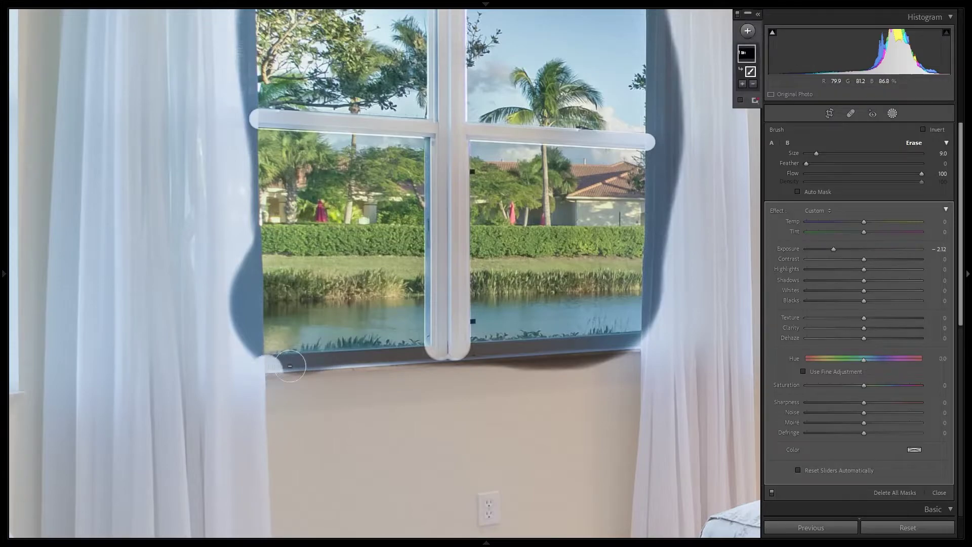
shift+click(641, 346)
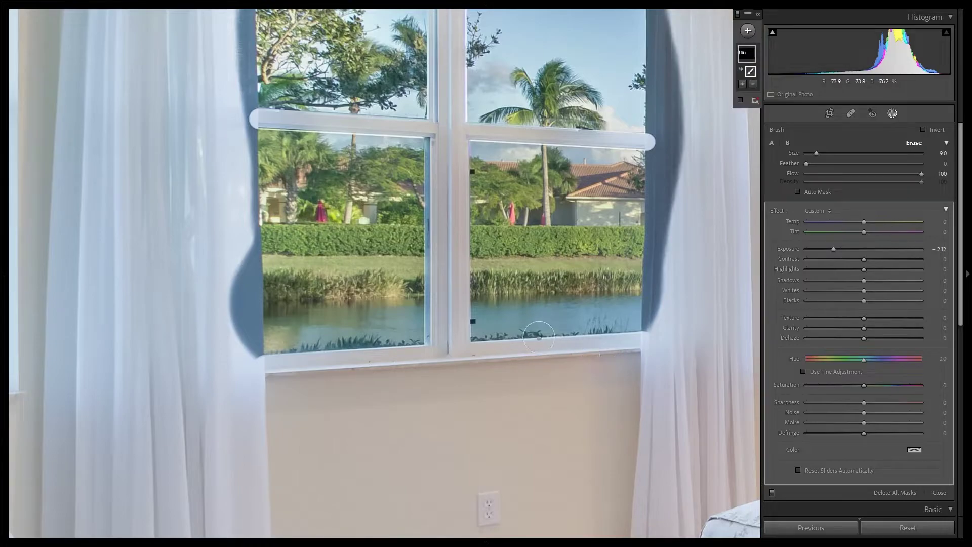
- Erase the mask from both curtains flanking the double window at eraser size 14, using Auto Mask along the edges
drag(557, 239, 517, 382)
scroll(625, 185, up, 5)
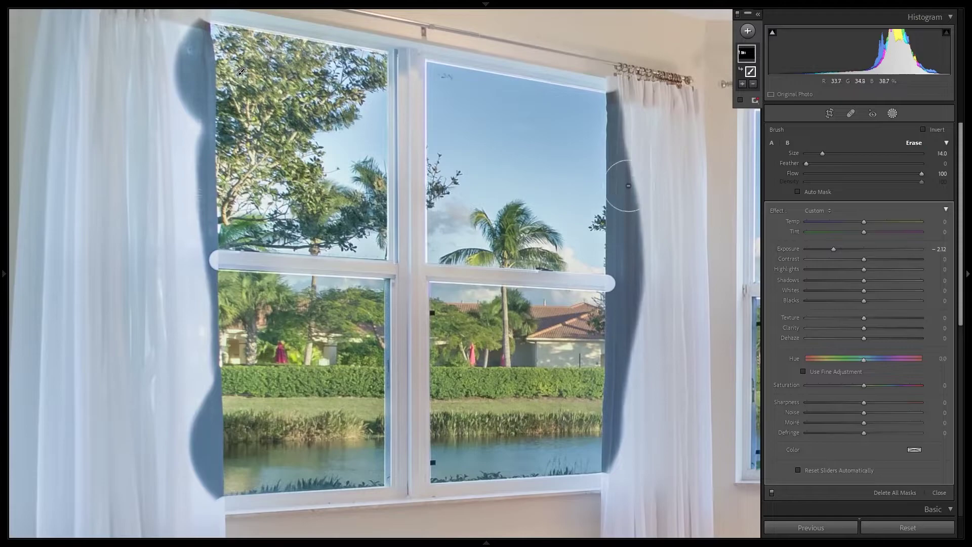
mouse_move(661, 109)
mouse_down()
mouse_move(636, 93)
mouse_move(646, 314)
mouse_move(630, 485)
mouse_move(635, 441)
mouse_move(620, 466)
mouse_move(628, 97)
mouse_up()
key(a)
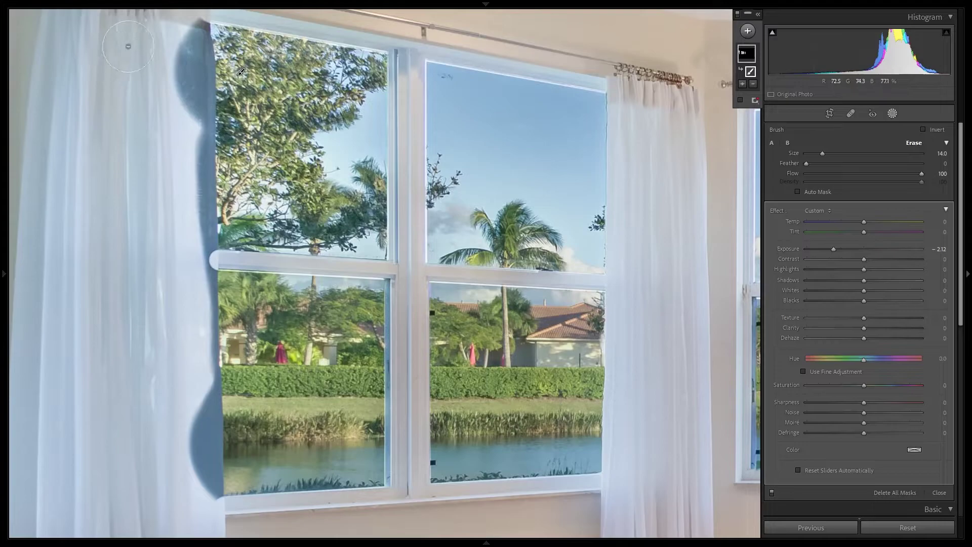
drag(187, 41, 172, 145)
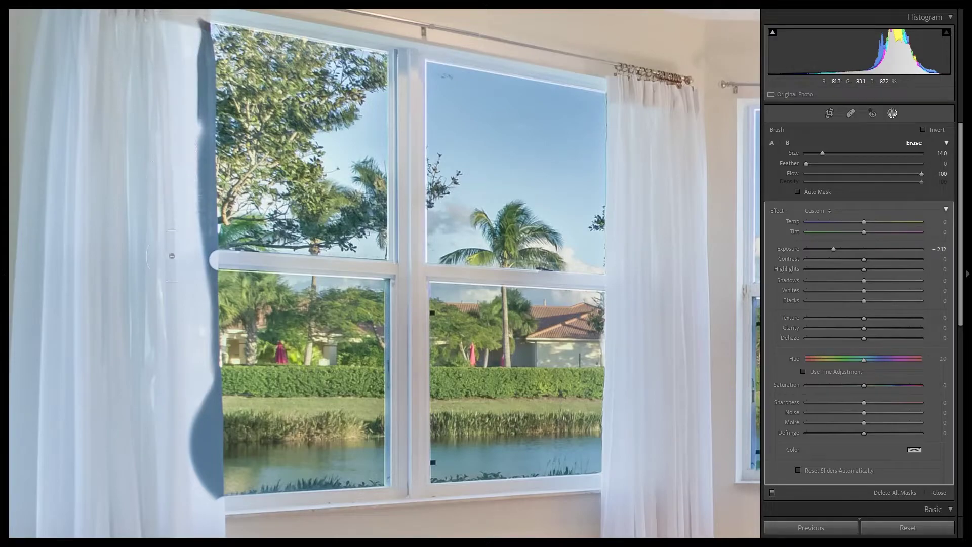
mouse_move(183, 399)
mouse_down()
mouse_move(190, 509)
mouse_move(207, 496)
mouse_move(208, 400)
mouse_move(191, 28)
mouse_up()
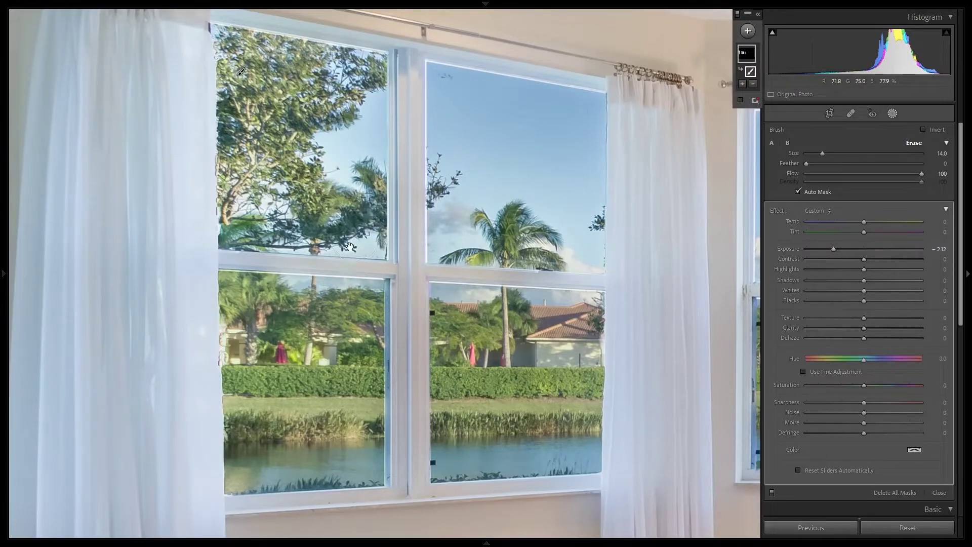
- Turn Auto Mask off and erase the mask from the top and right frame of the upper pane behind the flowers, using size 14
drag(323, 320, 489, 310)
drag(233, 261, 457, 295)
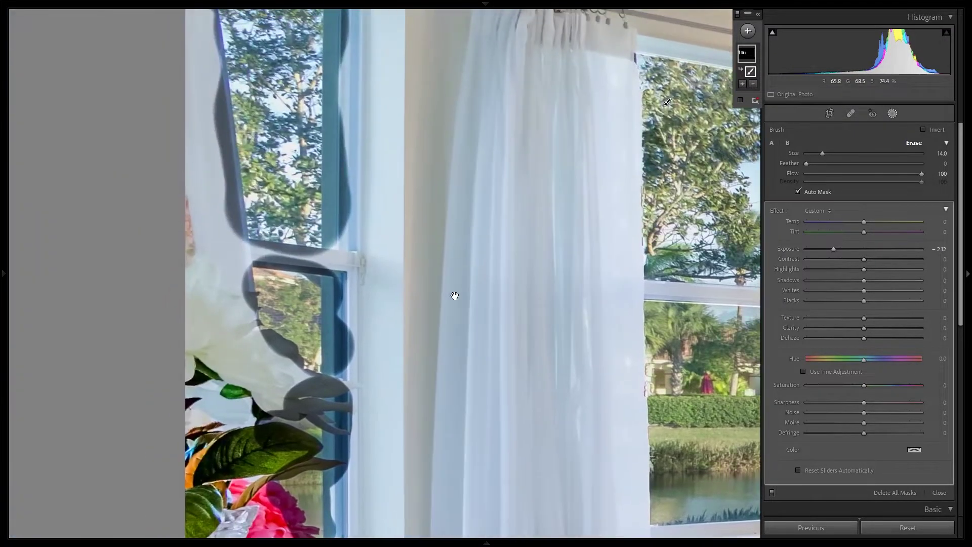
click(478, 292)
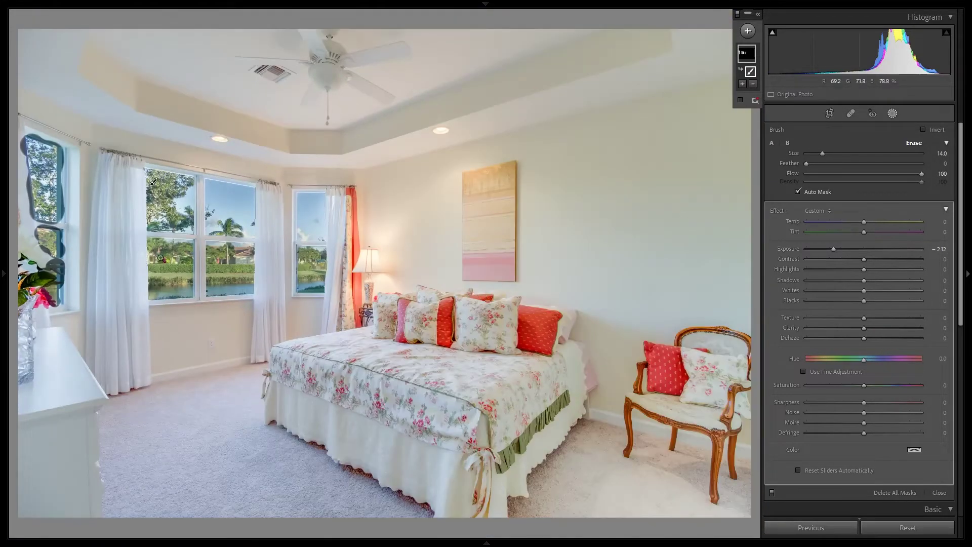
drag(67, 181, 366, 260)
key(a)
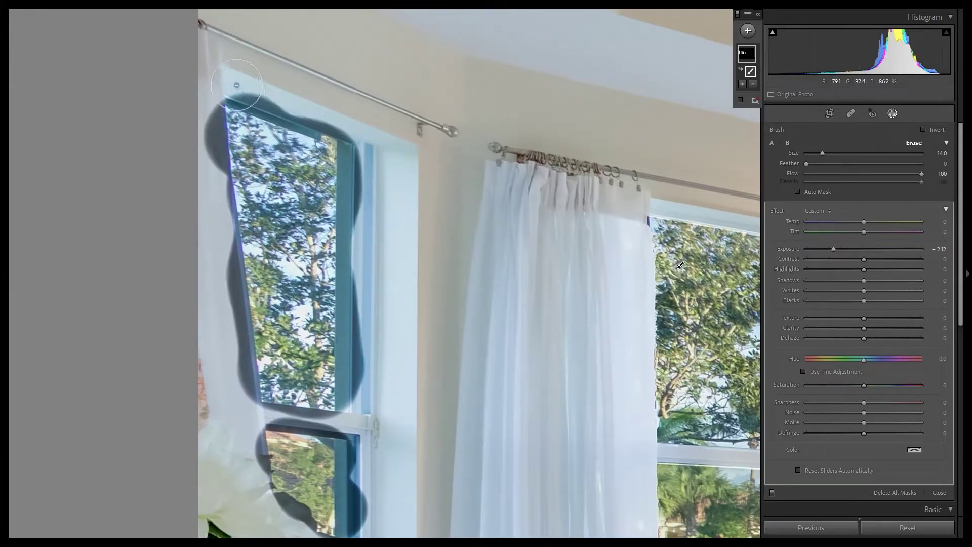
mouse_move(234, 82)
mouse_down()
mouse_move(314, 124)
mouse_move(321, 115)
mouse_move(334, 124)
mouse_up()
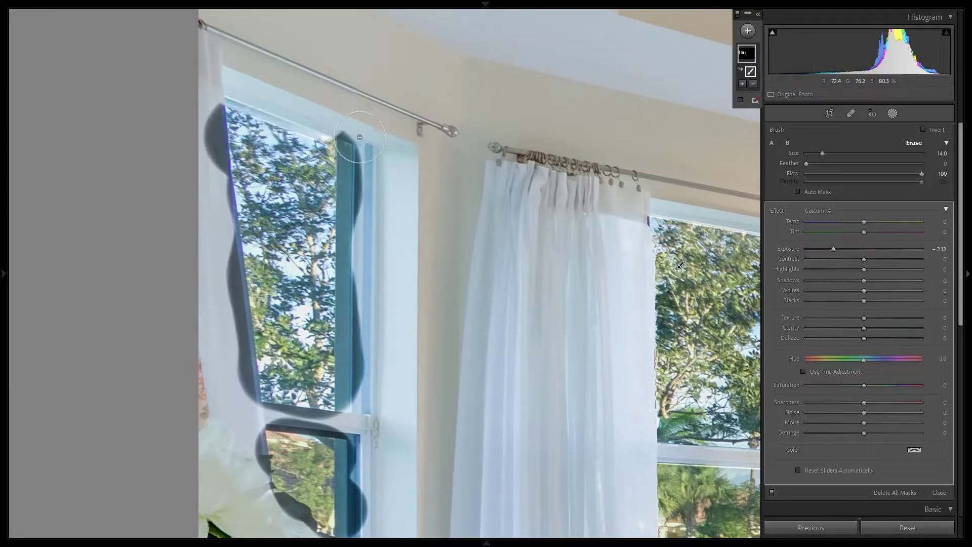
shift+click(359, 406)
- Reduce the eraser size to 6 and erase the mask along the crossbar of the window behind the flowers
key(bracketleft)
key(bracketleft)
key(bracketleft)
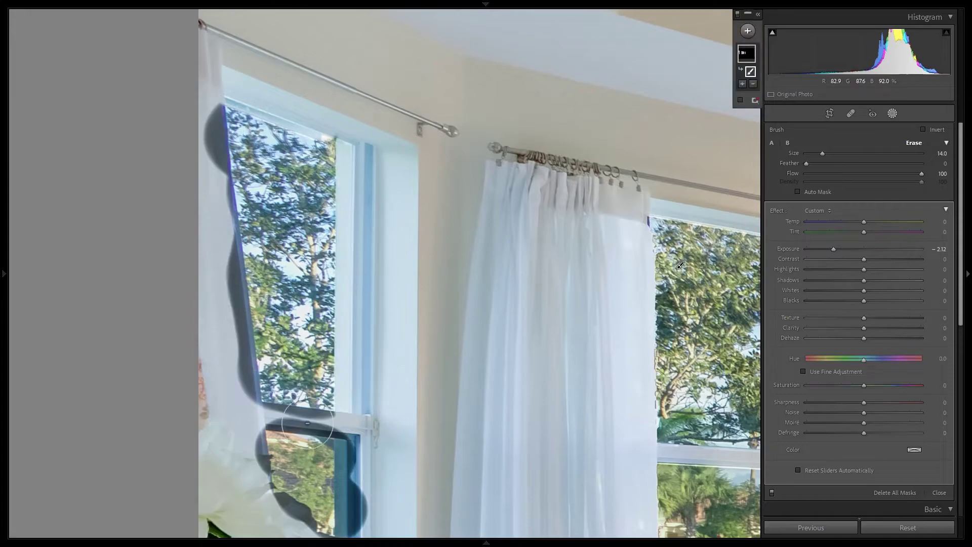
key(bracketleft)
shift+click(333, 425)
shift+click(338, 421)
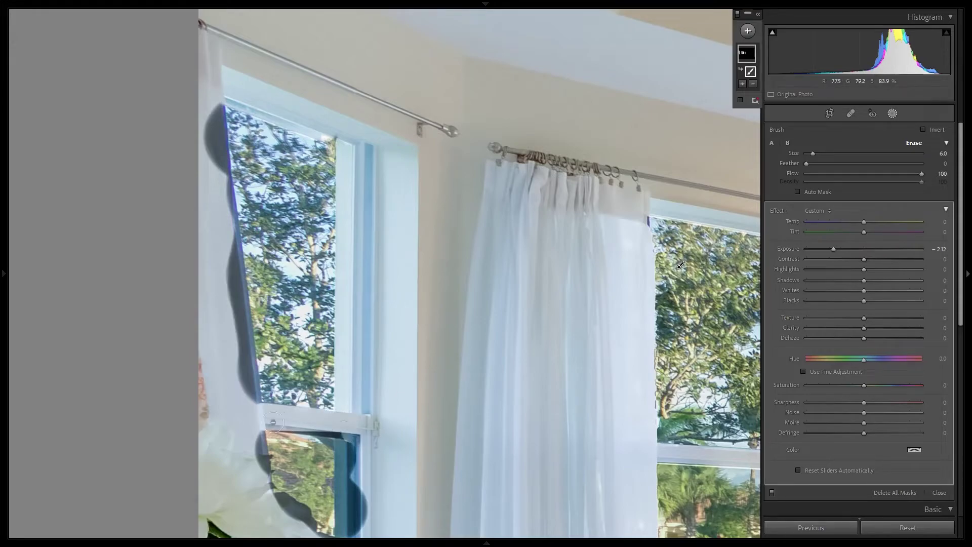
mouse_move(273, 421)
mouse_down()
mouse_move(368, 438)
mouse_move(384, 291)
mouse_move(366, 273)
mouse_move(375, 268)
mouse_move(374, 360)
mouse_move(398, 413)
mouse_up()
- Erase the mask from the side frame of the lower pane behind the flowers with eraser size 13
scroll(365, 274, up, 3)
mouse_move(396, 447)
mouse_down()
mouse_move(443, 308)
mouse_move(469, 336)
mouse_up()
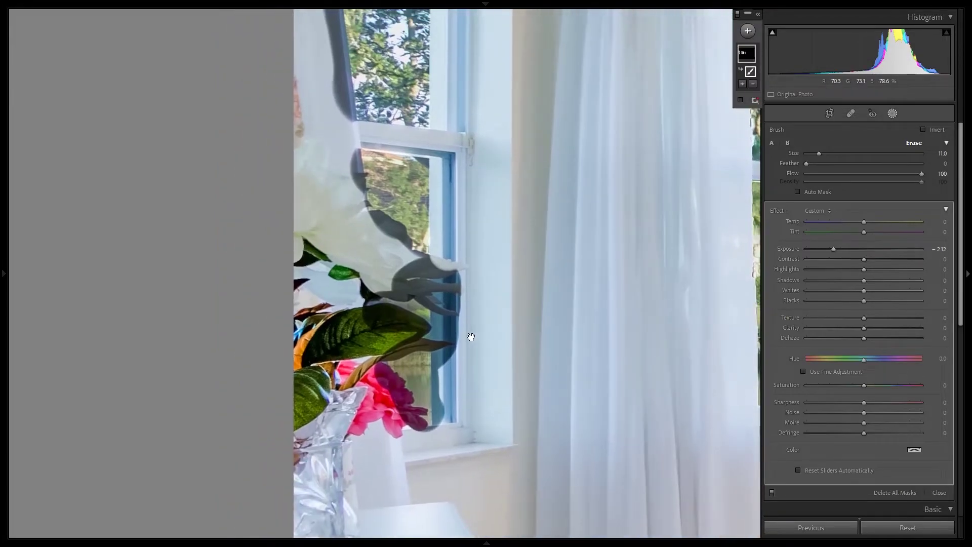
key(bracketright)
key(bracketright)
drag(445, 259, 446, 265)
drag(449, 404, 454, 422)
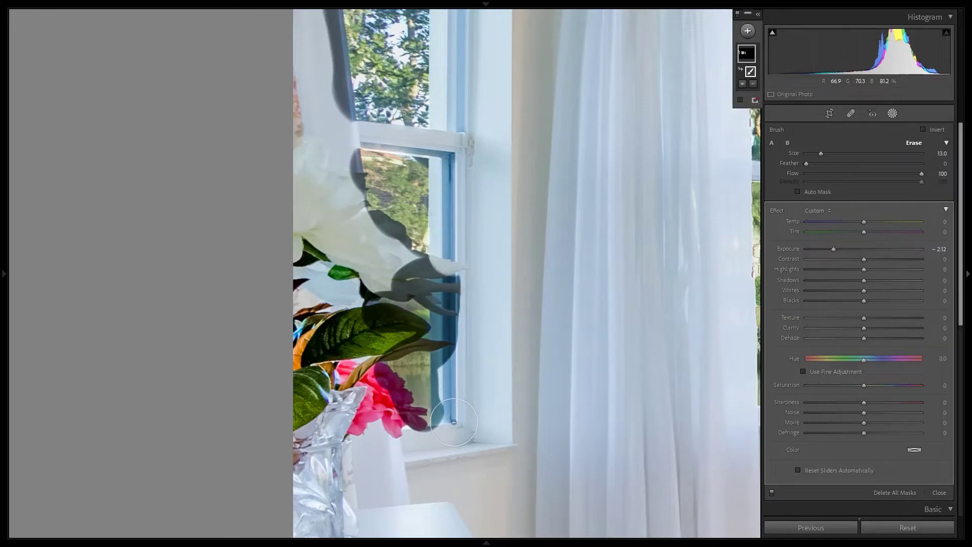
shift+click(454, 422)
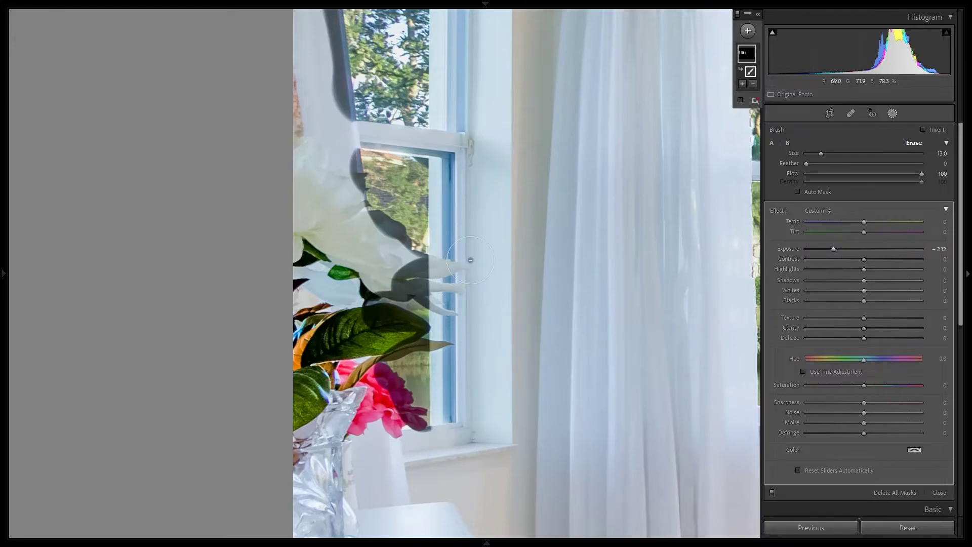
- Erase the mask overspill from the curtain beside the upper pane behind the flowers, using size 13 with Auto Mask on along its edge
mouse_move(465, 153)
mouse_down()
mouse_move(521, 332)
mouse_move(512, 442)
mouse_up()
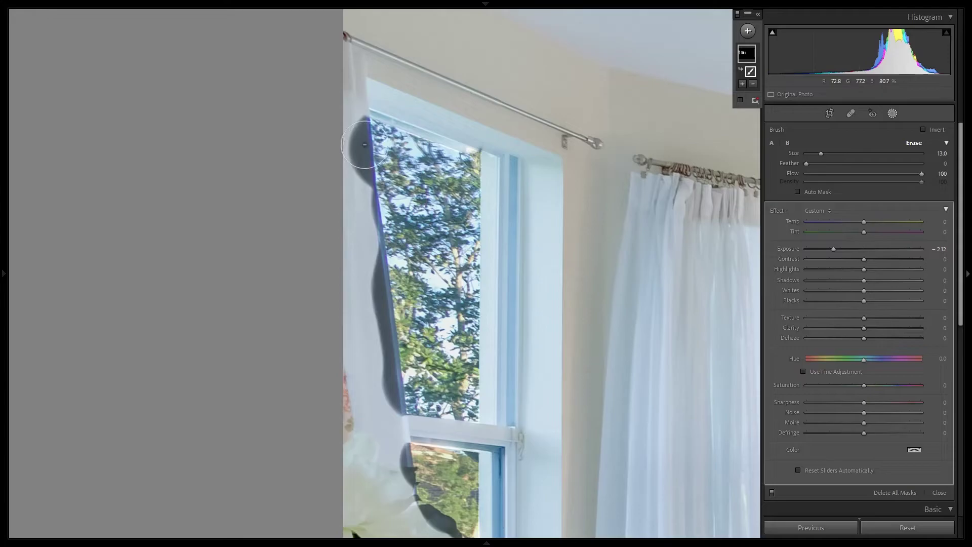
mouse_move(364, 143)
mouse_down()
mouse_move(347, 128)
mouse_move(373, 300)
mouse_move(403, 408)
mouse_up()
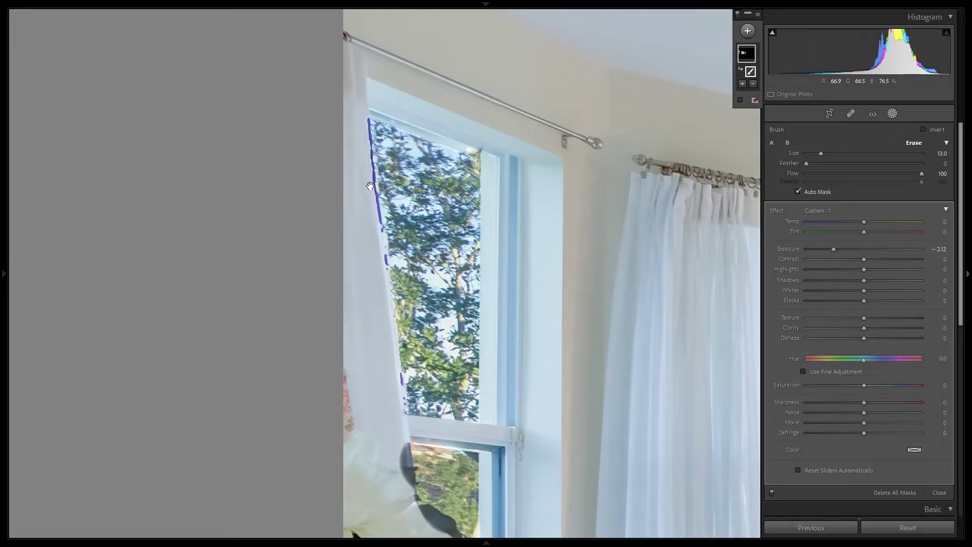
key(ctrl+equal)
drag(304, 133, 397, 300)
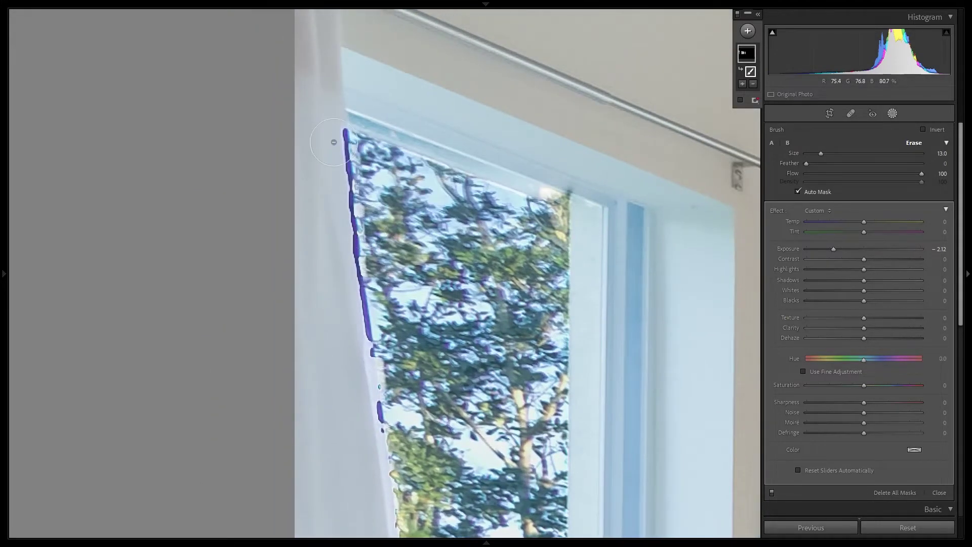
key(shift+w)
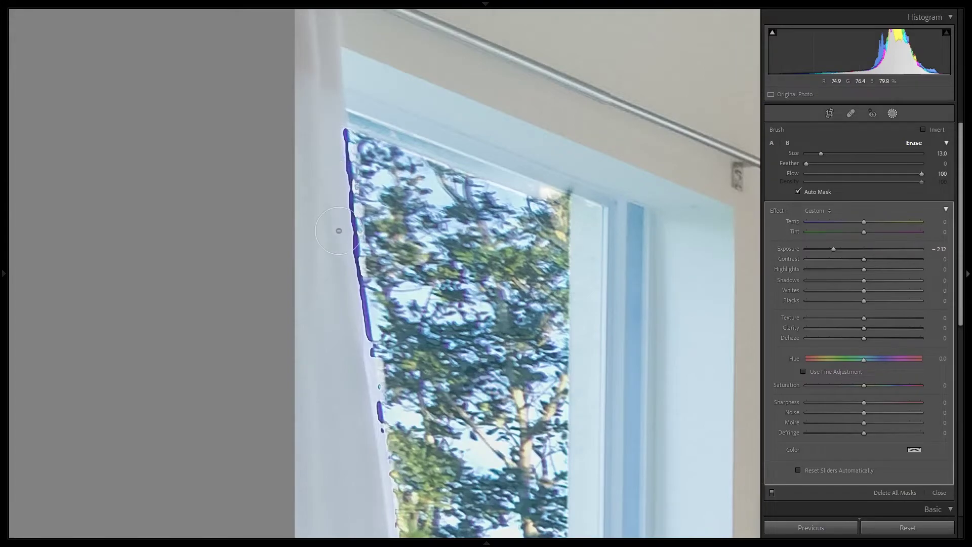
key(shift+w)
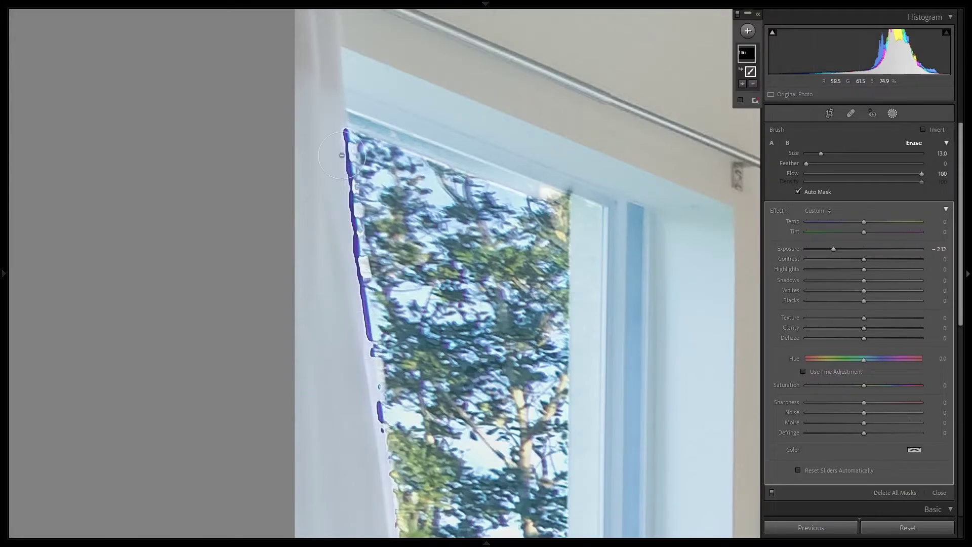
key(ctrl+z)
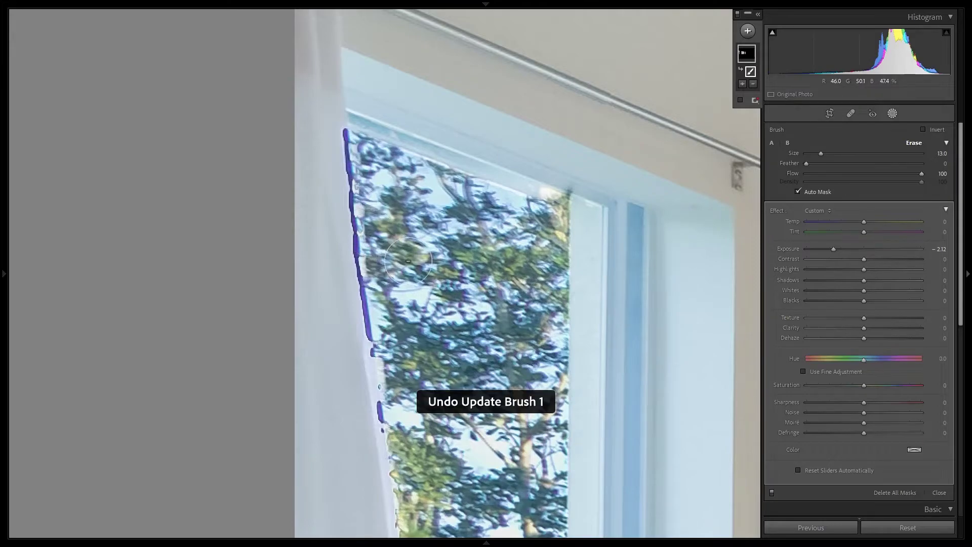
- Erase the mask from the white flower and the curtain edge in front of the lower pane, using size 14 with Auto Mask
drag(502, 400, 494, 132)
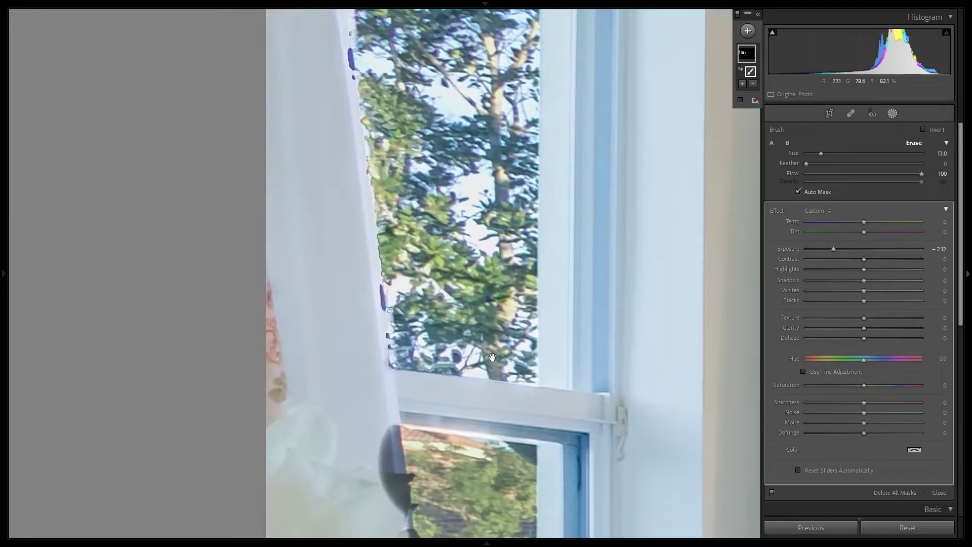
drag(484, 406, 480, 110)
mouse_move(480, 271)
mouse_down()
mouse_move(440, 198)
mouse_move(452, 217)
mouse_up()
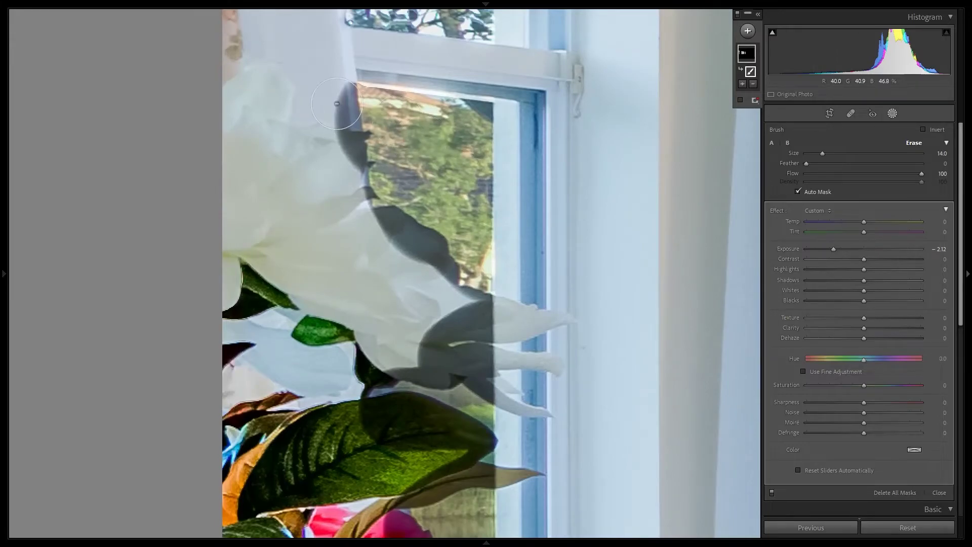
scroll(345, 104, up, 1)
mouse_move(345, 104)
mouse_down()
mouse_move(341, 162)
mouse_move(354, 201)
mouse_move(424, 251)
mouse_move(446, 287)
mouse_move(437, 304)
mouse_move(479, 311)
mouse_move(472, 328)
mouse_move(430, 336)
mouse_move(416, 362)
mouse_move(483, 360)
mouse_move(497, 381)
mouse_move(475, 355)
mouse_move(427, 338)
mouse_up()
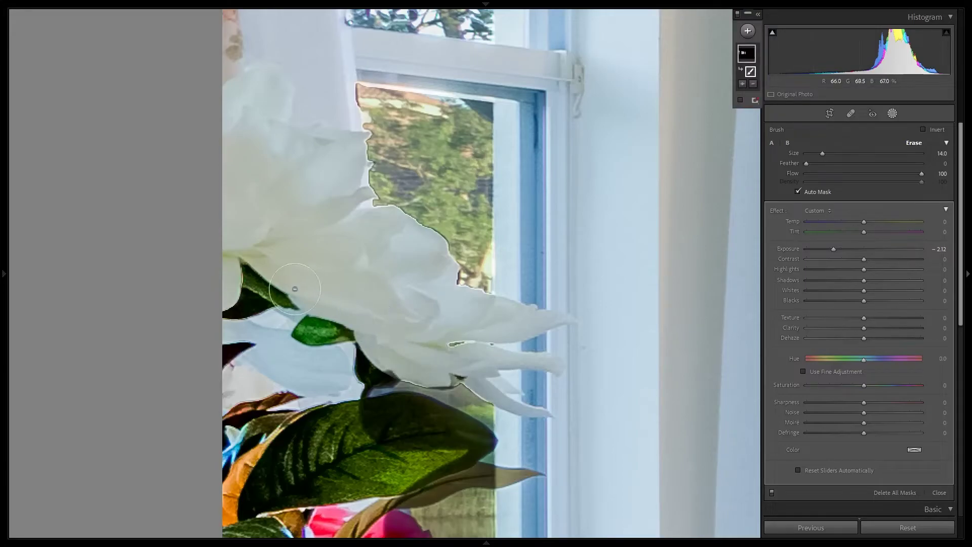
- Erase the mask from the green and brown leaves below the white flower with Auto Mask, adjusting the eraser size to fit
mouse_move(258, 289)
mouse_down()
mouse_move(225, 304)
mouse_move(304, 322)
mouse_move(303, 312)
mouse_up()
mouse_move(363, 359)
mouse_down()
mouse_move(364, 429)
mouse_move(393, 410)
mouse_move(439, 421)
mouse_move(468, 436)
mouse_move(401, 435)
mouse_move(394, 451)
mouse_move(517, 476)
mouse_up()
key(bracketleft)
key(bracketleft)
key(bracketright)
drag(453, 478, 377, 500)
- Erase the mask from the pink flower at size 14, using Auto Mask along its edges, and finish with size 10 and Auto Mask off
key(bracketright)
mouse_move(288, 453)
mouse_down()
mouse_move(277, 477)
mouse_move(283, 334)
mouse_move(248, 335)
mouse_move(246, 382)
mouse_move(287, 412)
mouse_move(327, 403)
mouse_move(322, 414)
mouse_move(330, 150)
mouse_up()
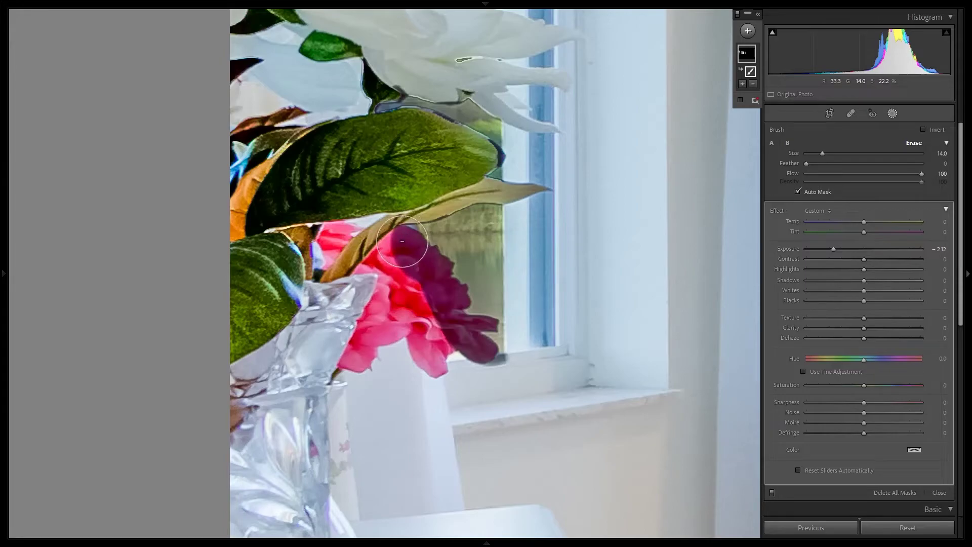
key(a)
mouse_move(403, 248)
mouse_down()
mouse_move(427, 292)
mouse_move(451, 347)
mouse_up()
key(a)
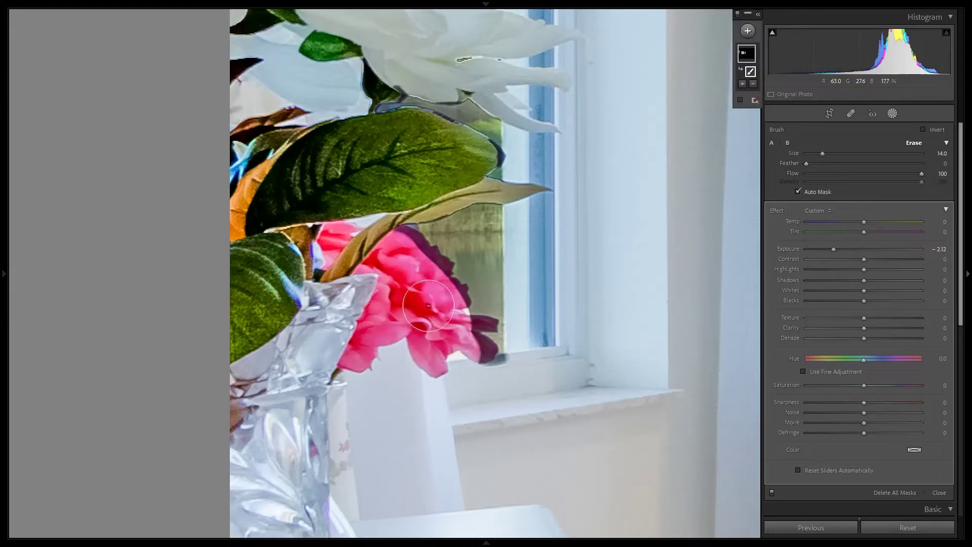
mouse_move(401, 243)
mouse_down()
mouse_move(447, 284)
mouse_move(460, 328)
mouse_move(484, 328)
mouse_move(474, 329)
mouse_move(488, 384)
mouse_move(492, 376)
mouse_up()
key(bracketleft)
key(bracketleft)
key(a)
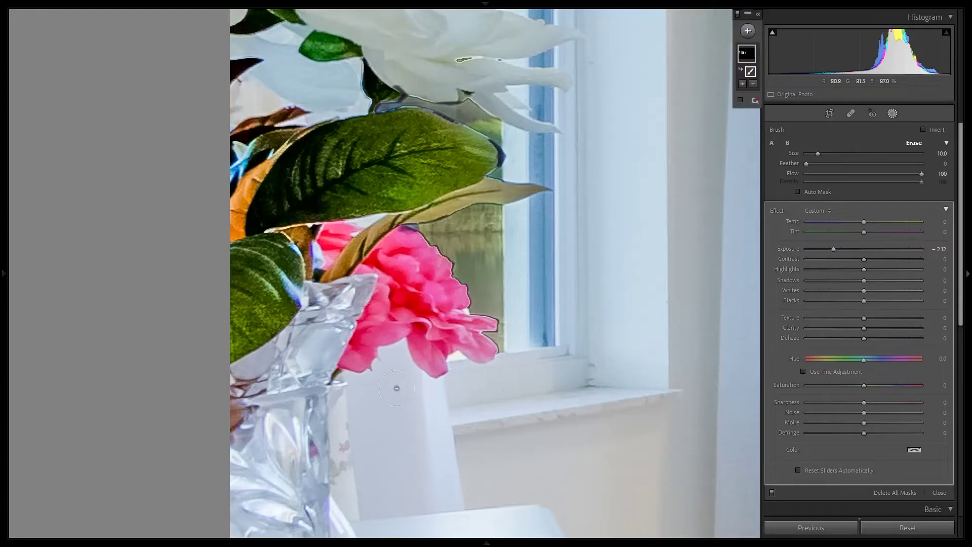
- Adjust the window mask to Exposure −1.45, Temp 16, Saturation 5 and Dehaze 14
key(z)
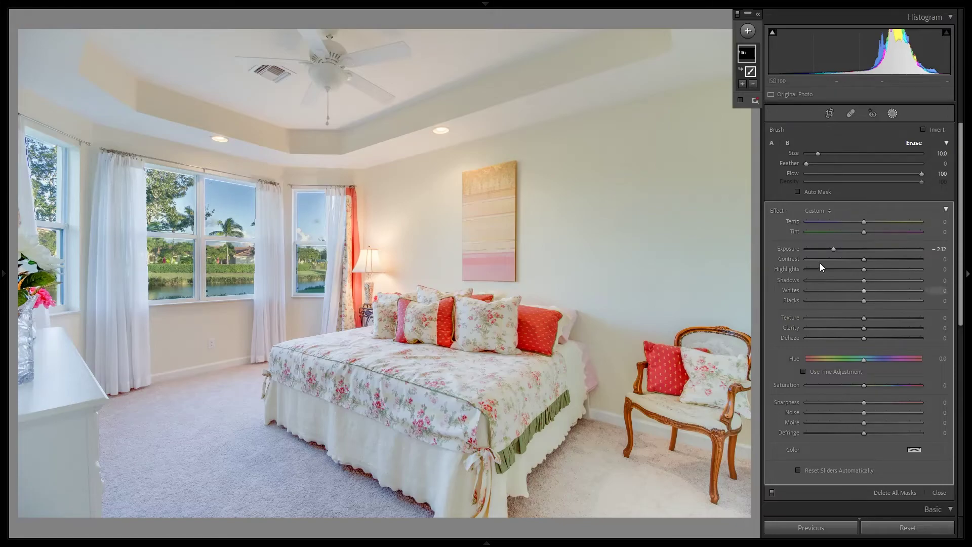
drag(833, 248, 843, 249)
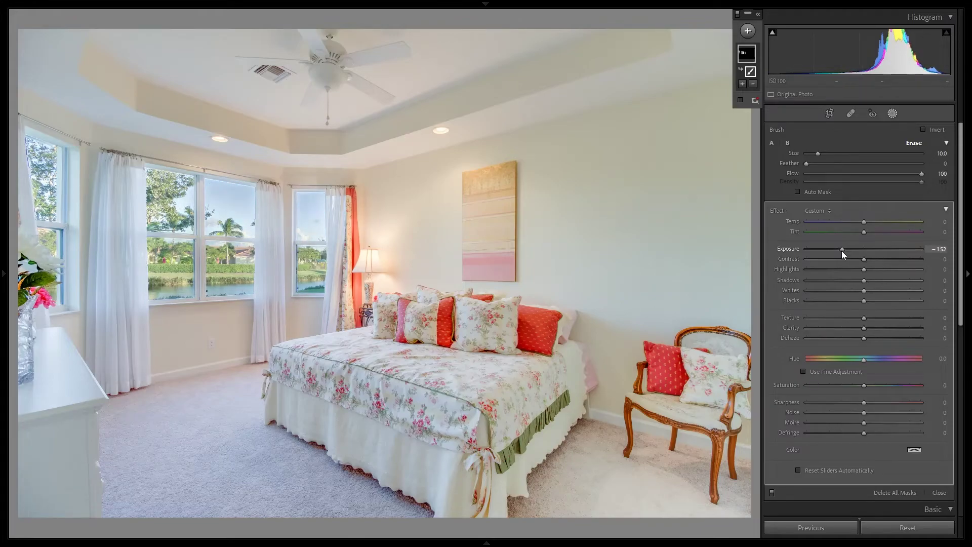
drag(841, 250, 840, 251)
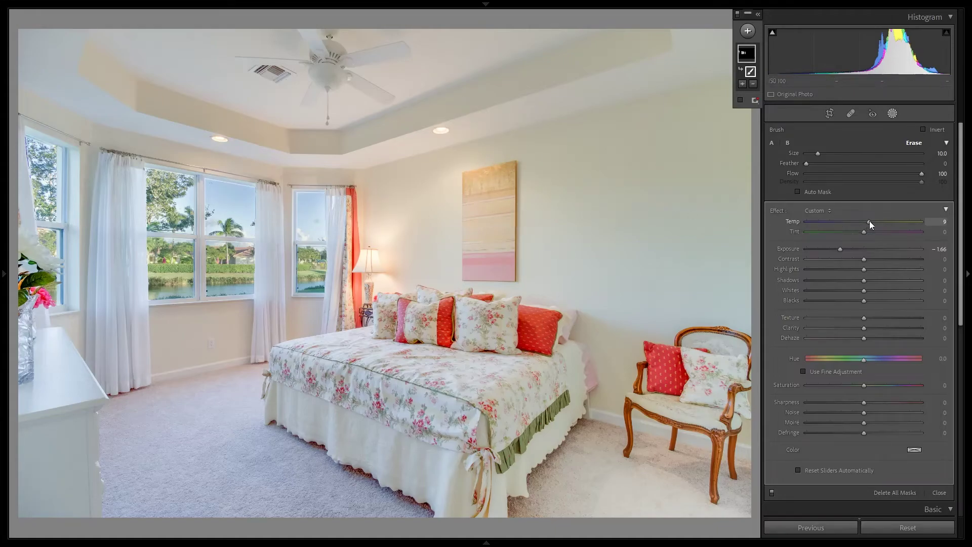
drag(871, 222, 874, 224)
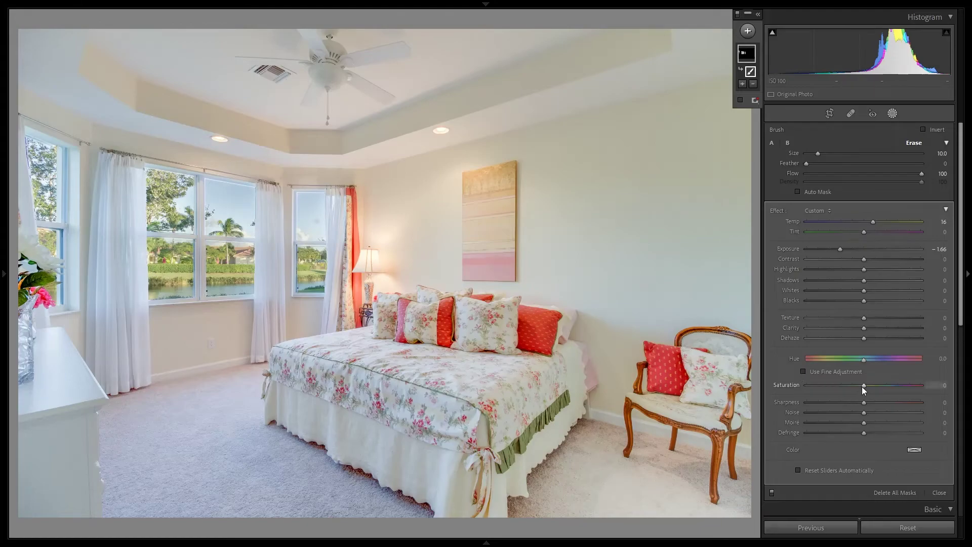
drag(865, 386, 866, 386)
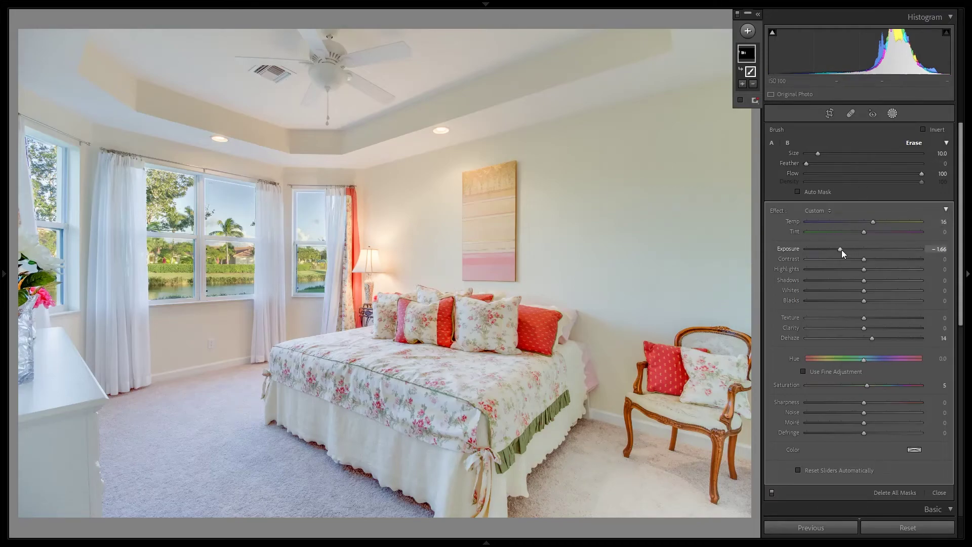
drag(841, 251, 844, 250)
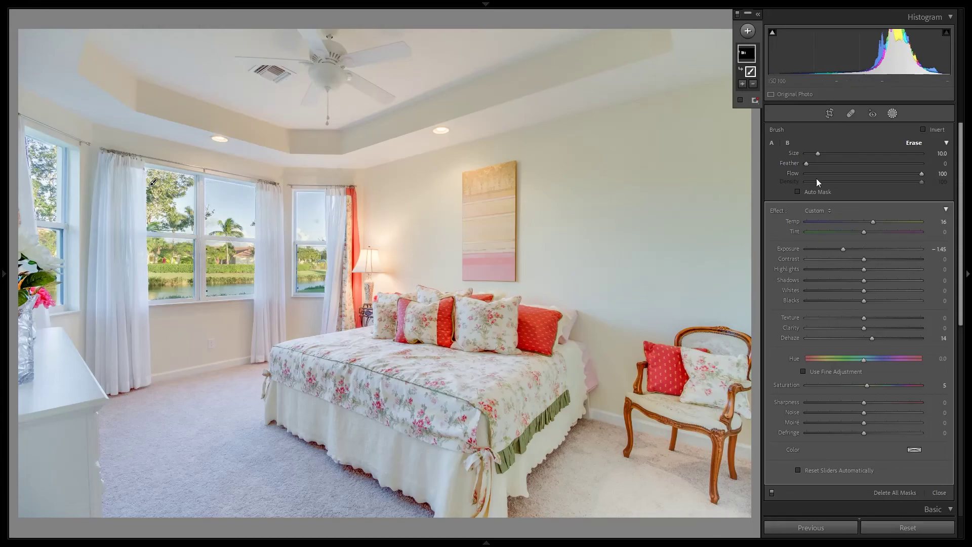
- Close the masking tool, raise the photo's overall Exposure to +1.61, and preview the photo full screen
click(894, 116)
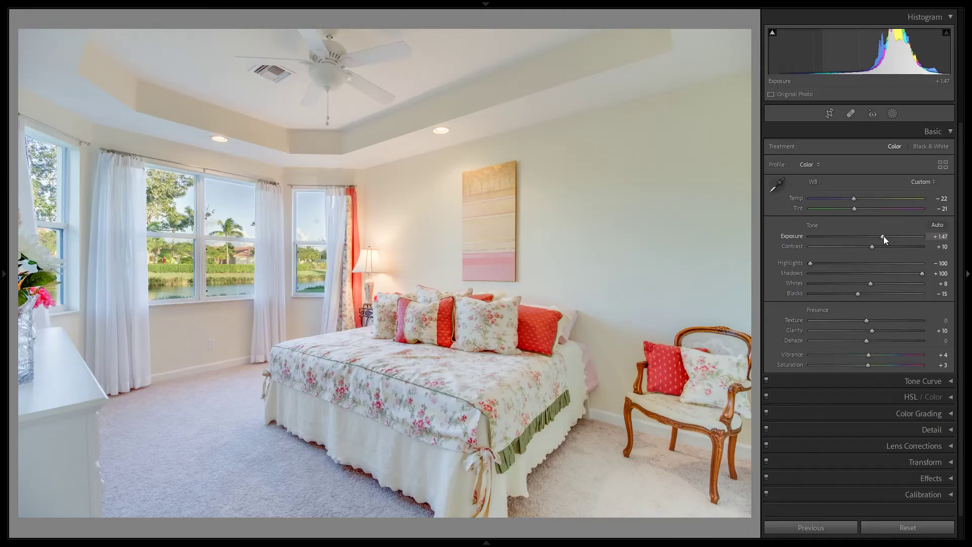
drag(883, 236, 885, 237)
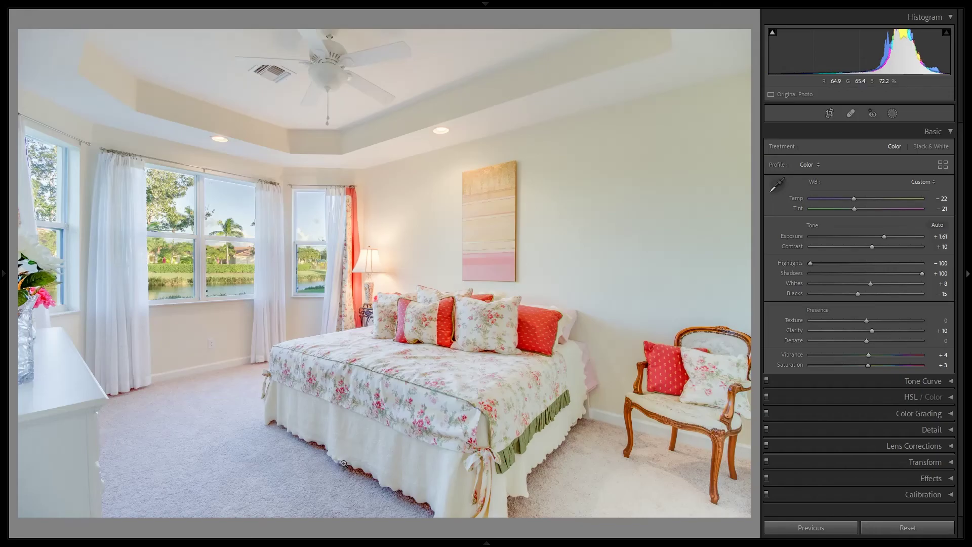
key(f)
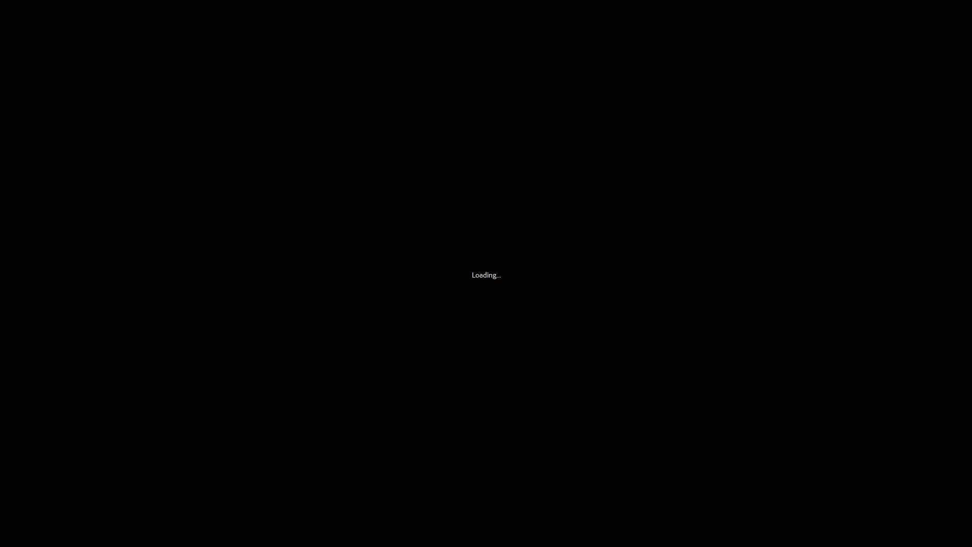